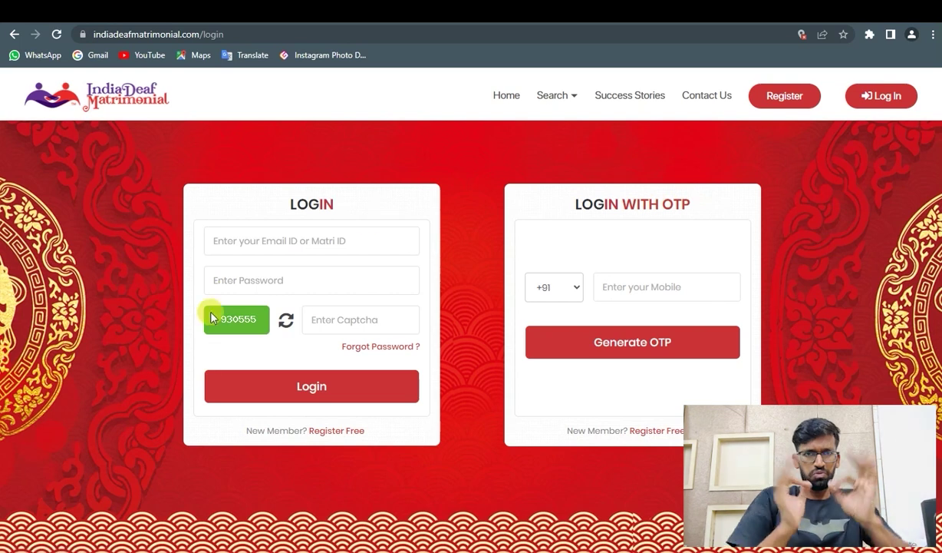
# - Open the free registration form from the Register link on the login page
pyautogui.click(779, 102)
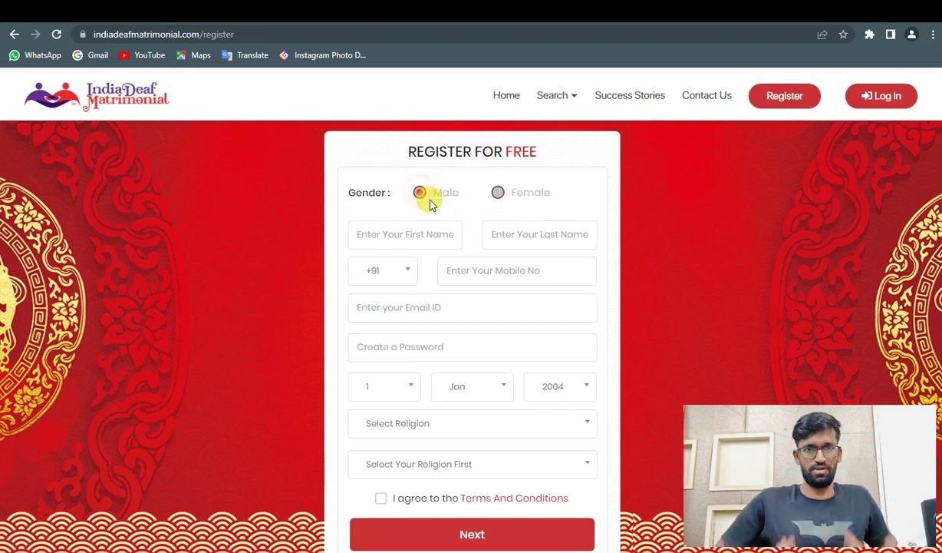
# - Enter the first and last name, mobile number, e-mail address and an account password
pyautogui.click(376, 238)
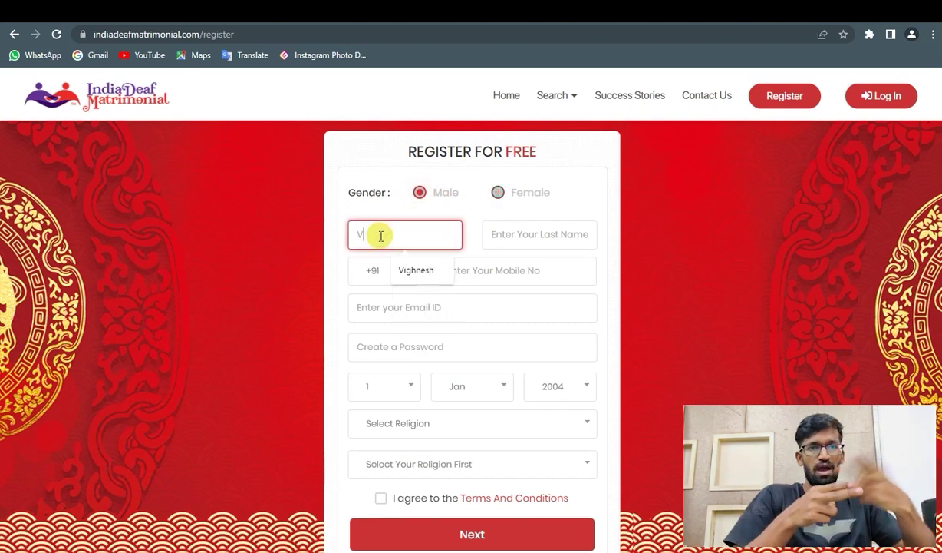
pyautogui.press('Tab')
pyautogui.press('Tab')
pyautogui.press('Tab')
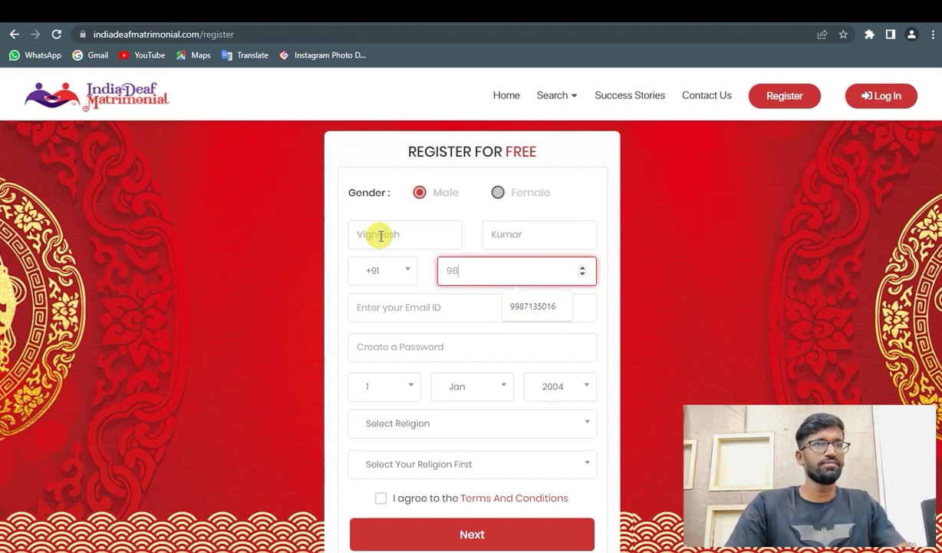
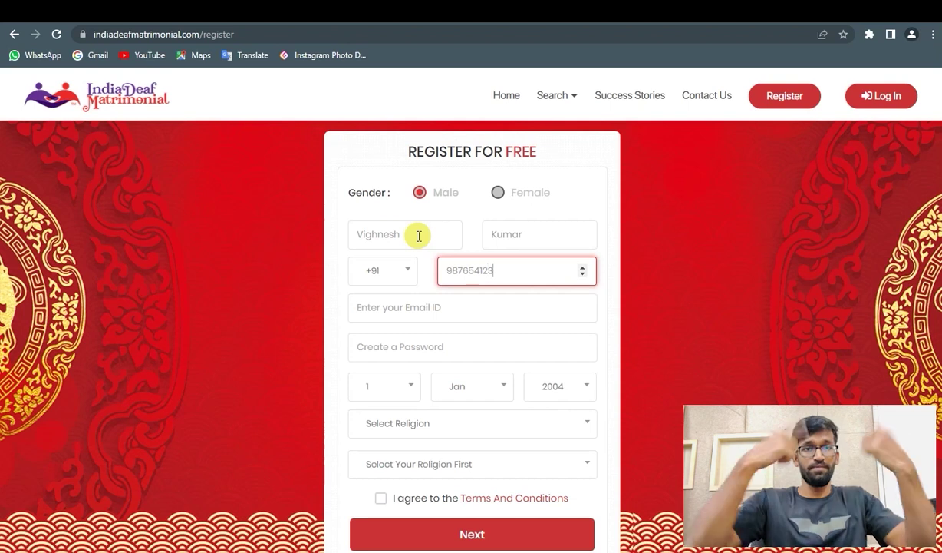
pyautogui.press('Tab')
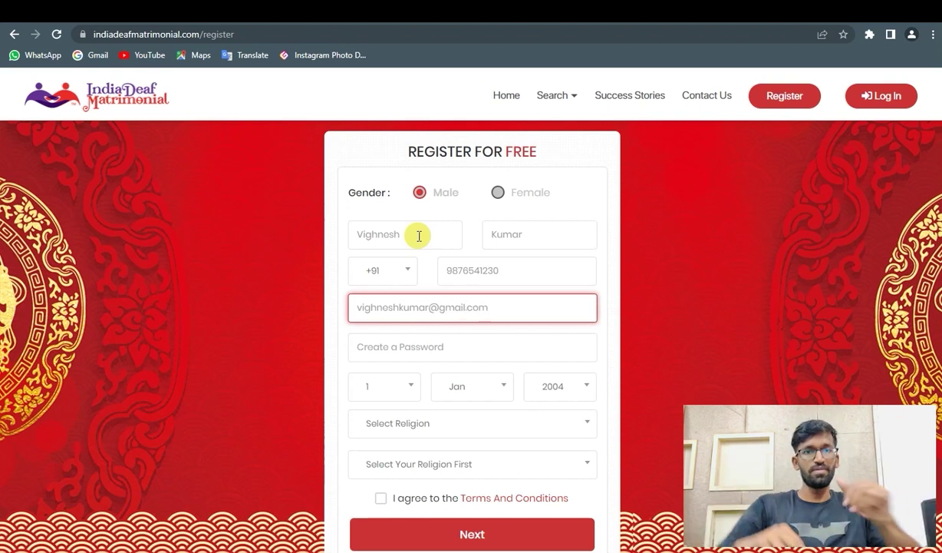
pyautogui.press('Tab')
pyautogui.write('•')
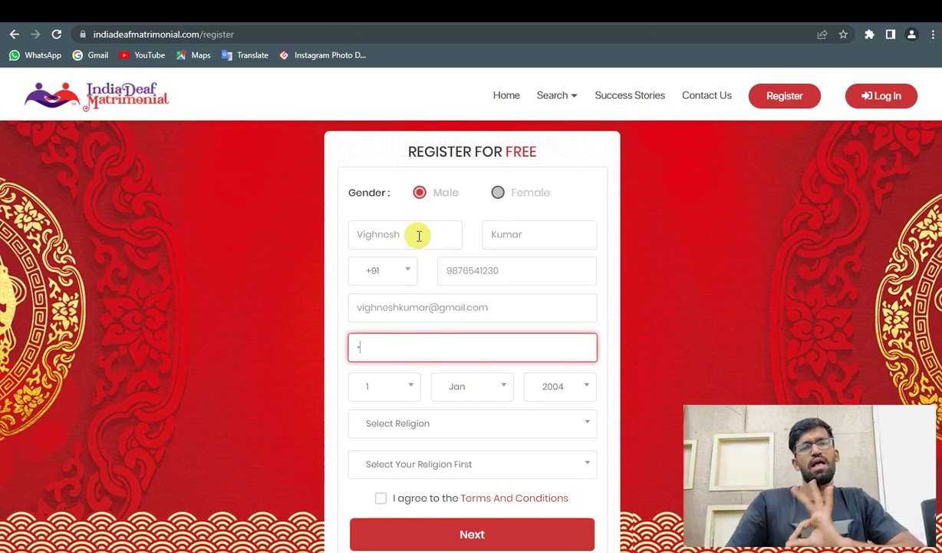
pyautogui.write('•••••')
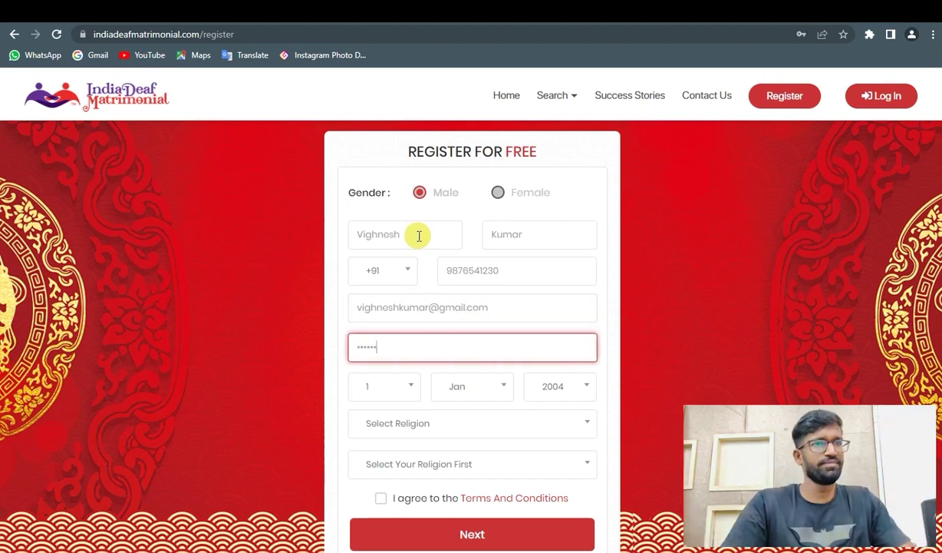
pyautogui.press('Tab')
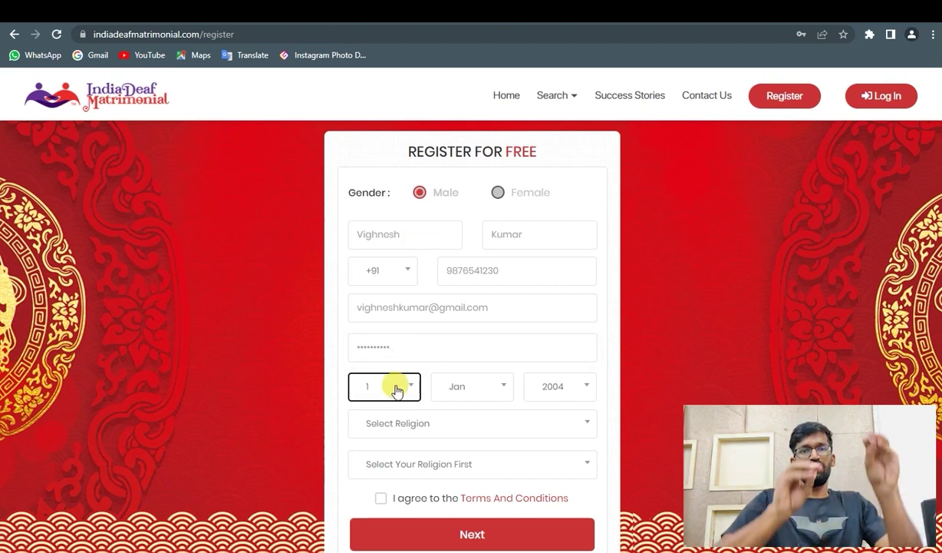
pyautogui.click(393, 386)
pyautogui.click(375, 476)
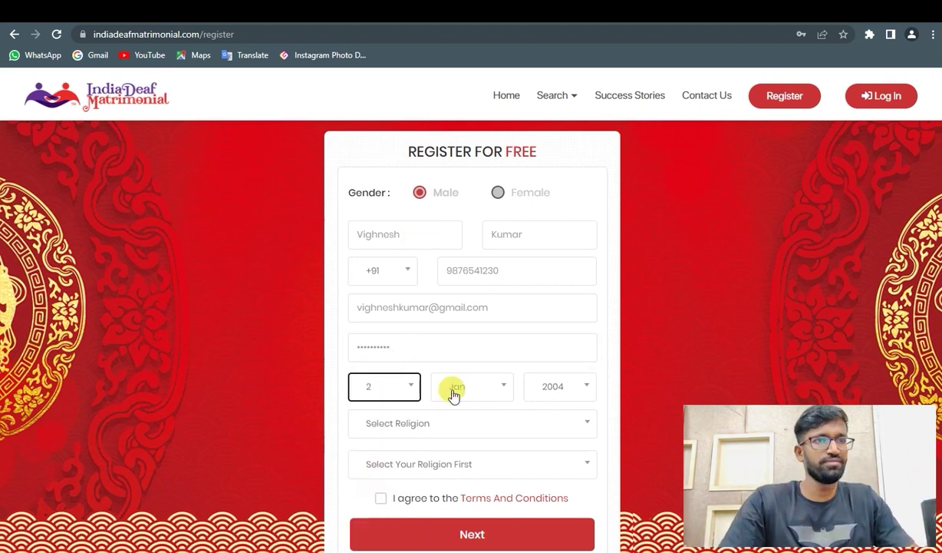
pyautogui.click(452, 389)
pyautogui.scroll(-2, 464, 476)
pyautogui.click(463, 476)
pyautogui.click(547, 388)
pyautogui.scroll(-3, 551, 452)
pyautogui.click(551, 454)
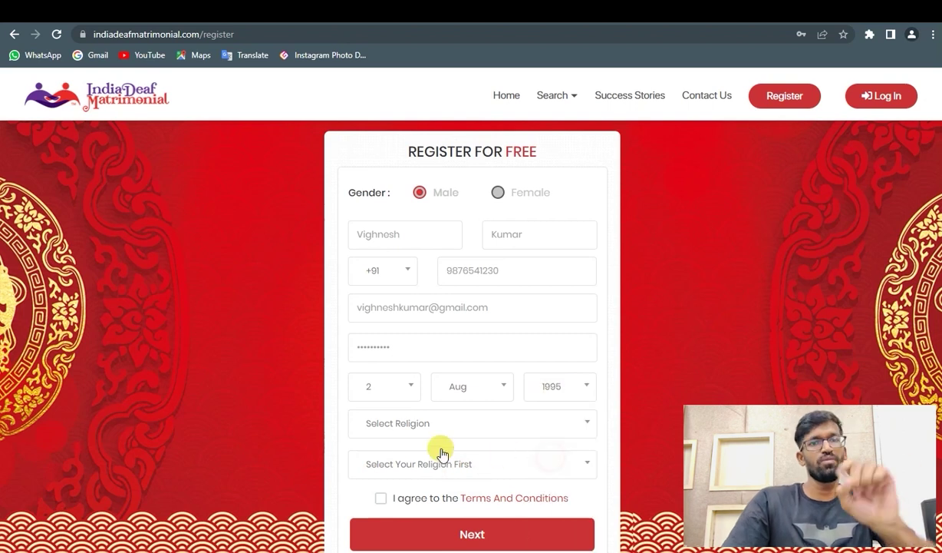
# - Choose Hinduism as the religion and Maratha as the caste
pyautogui.click(403, 432)
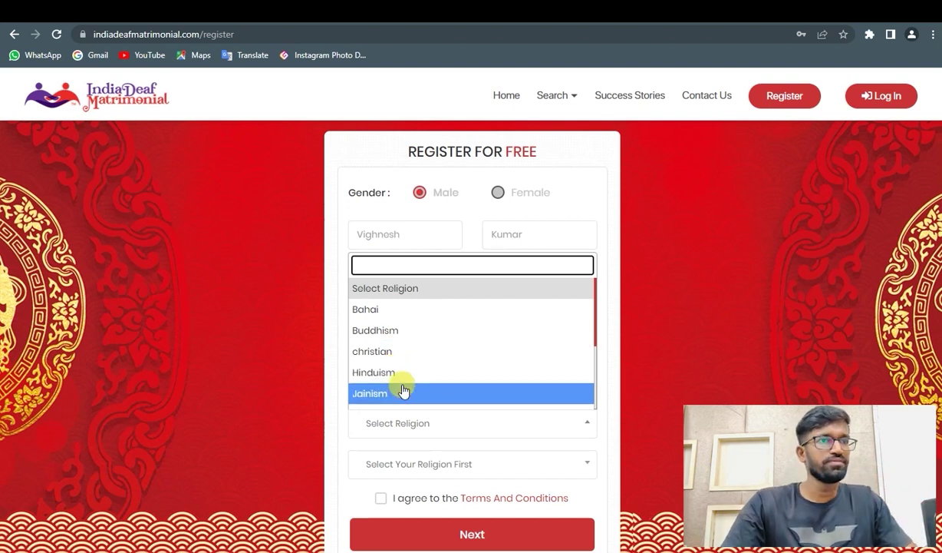
pyautogui.scroll(-1, 398, 384)
pyautogui.scroll(-1, 397, 383)
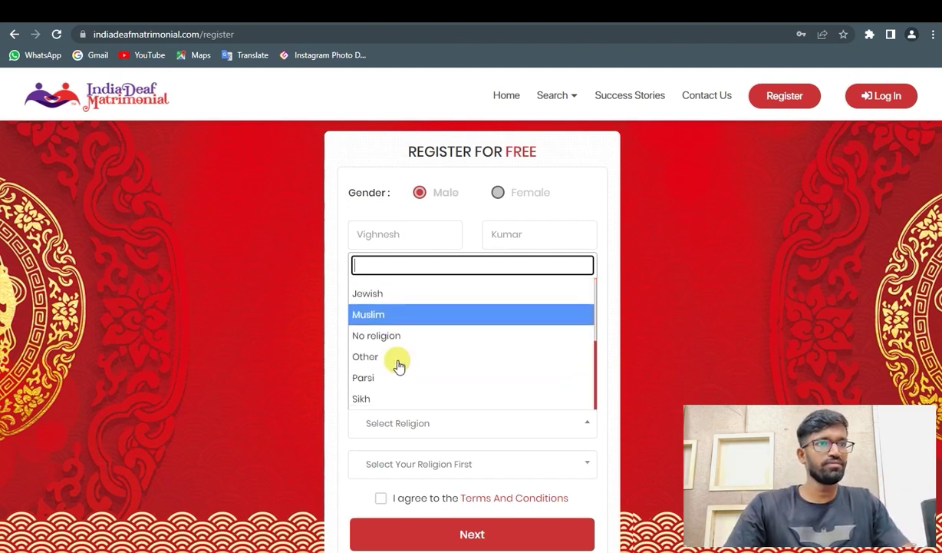
pyautogui.scroll(3, 391, 365)
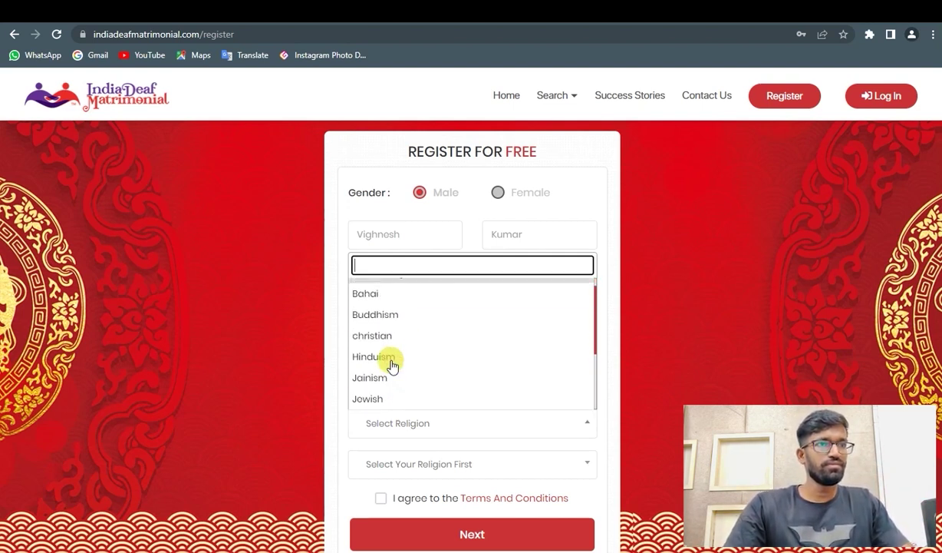
pyautogui.click(391, 370)
pyautogui.click(420, 461)
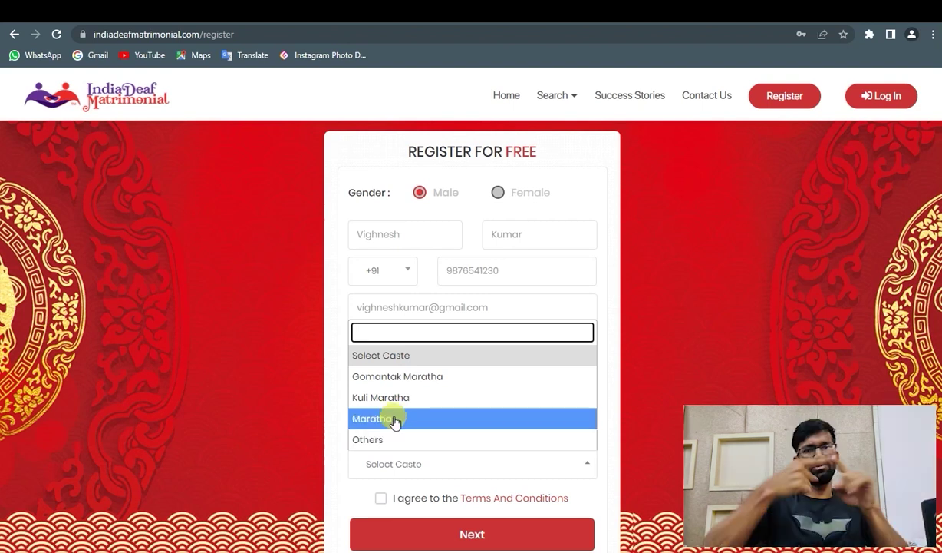
pyautogui.click(391, 419)
# - Accept the terms and conditions and submit the first registration step
pyautogui.scroll(-1, 418, 438)
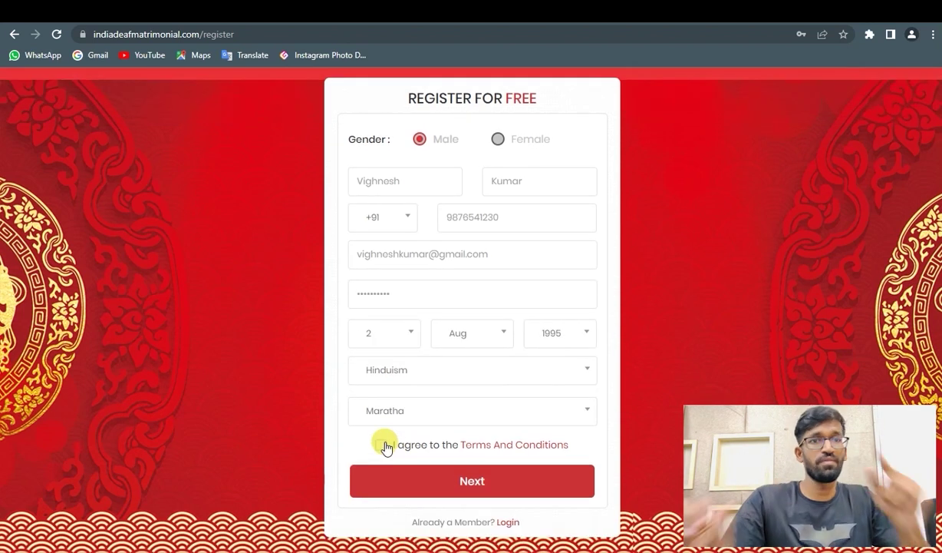
pyautogui.click(383, 445)
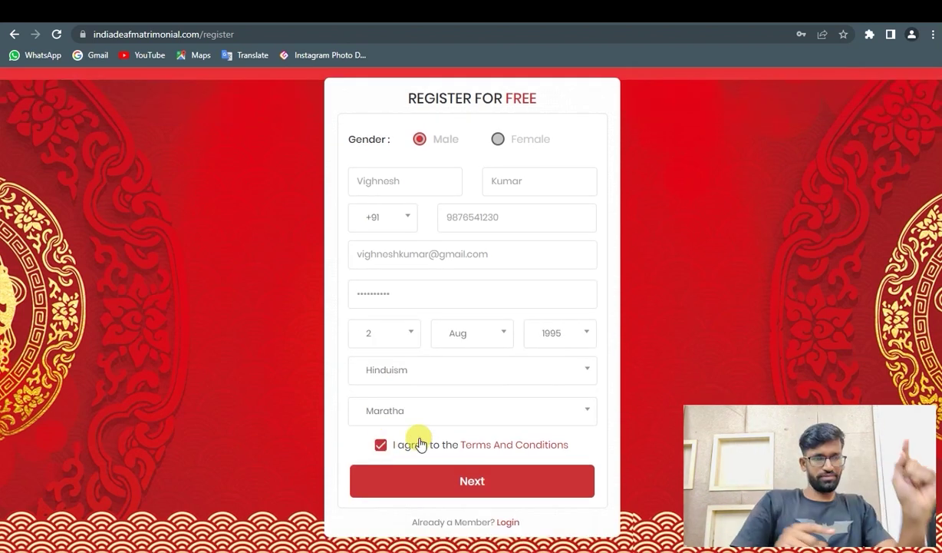
pyautogui.click(467, 482)
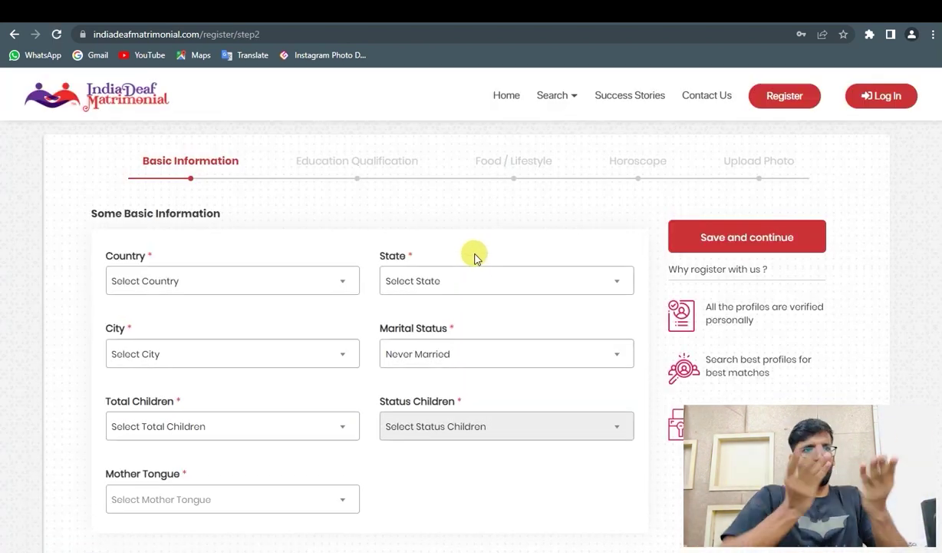
# - Set the location to India, Maharashtra, Mumbai
pyautogui.click(302, 287)
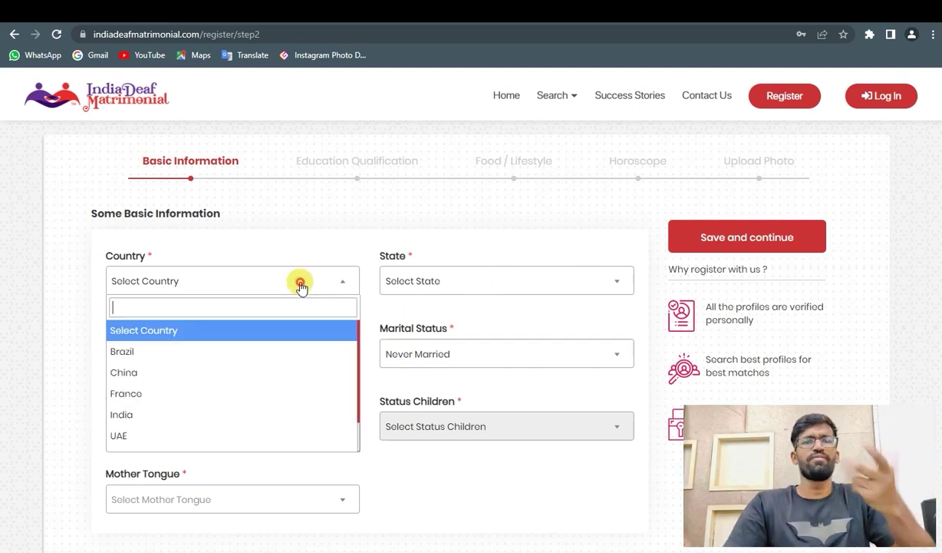
pyautogui.write('india')
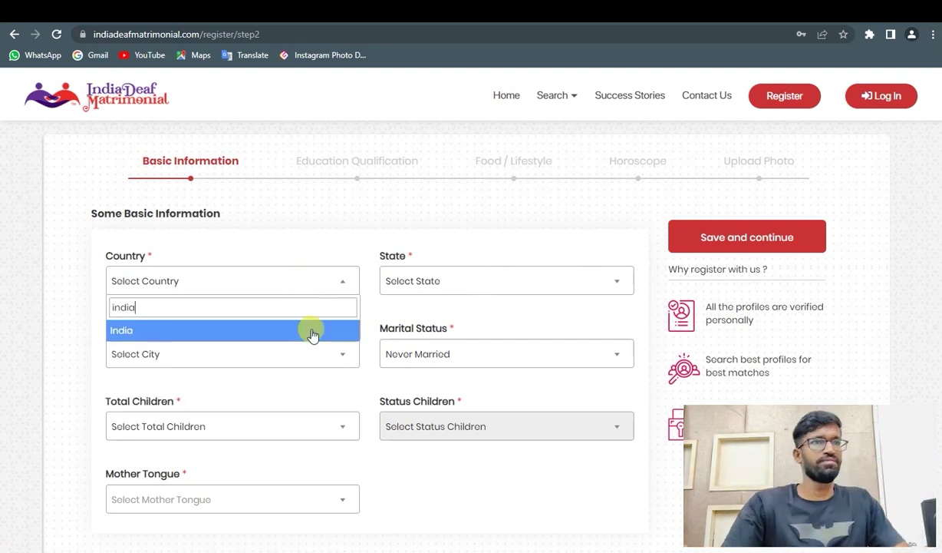
pyautogui.click(310, 331)
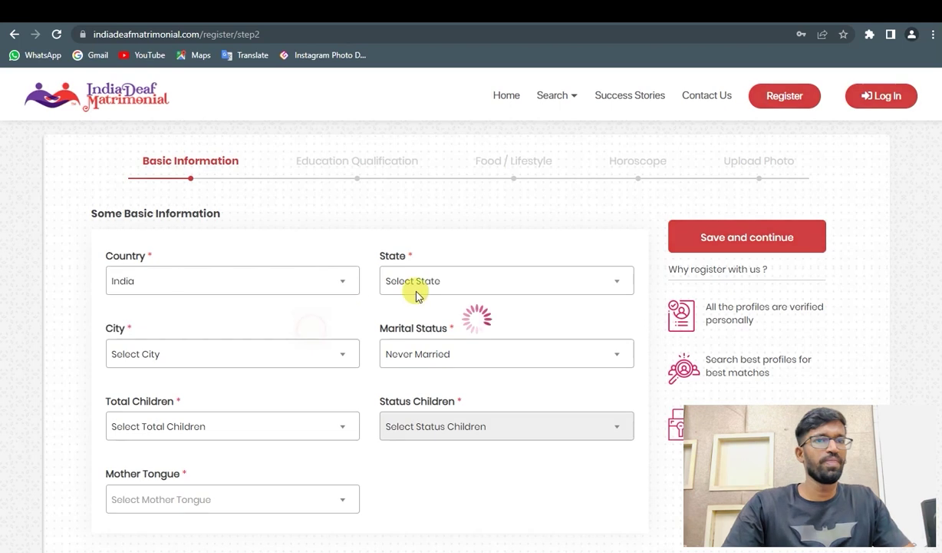
pyautogui.click(418, 288)
pyautogui.write('maha')
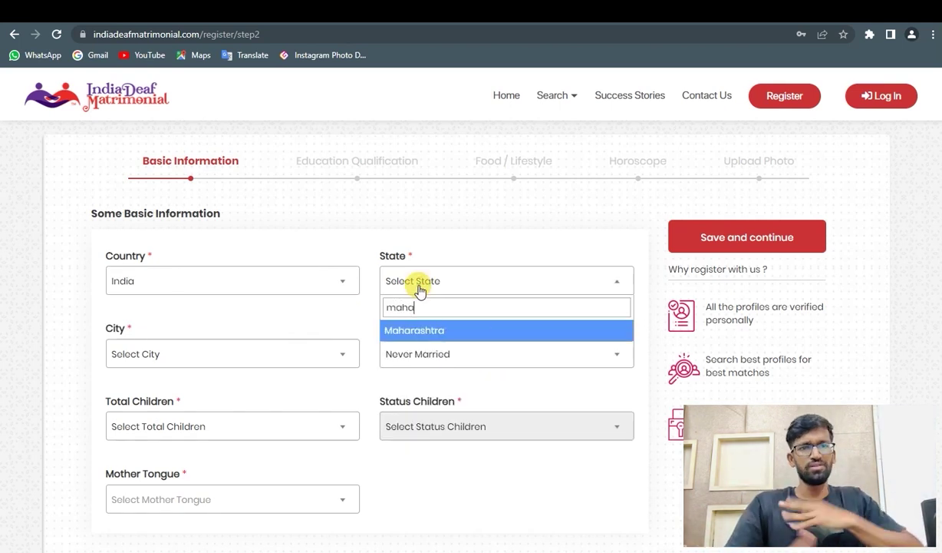
pyautogui.press('Return')
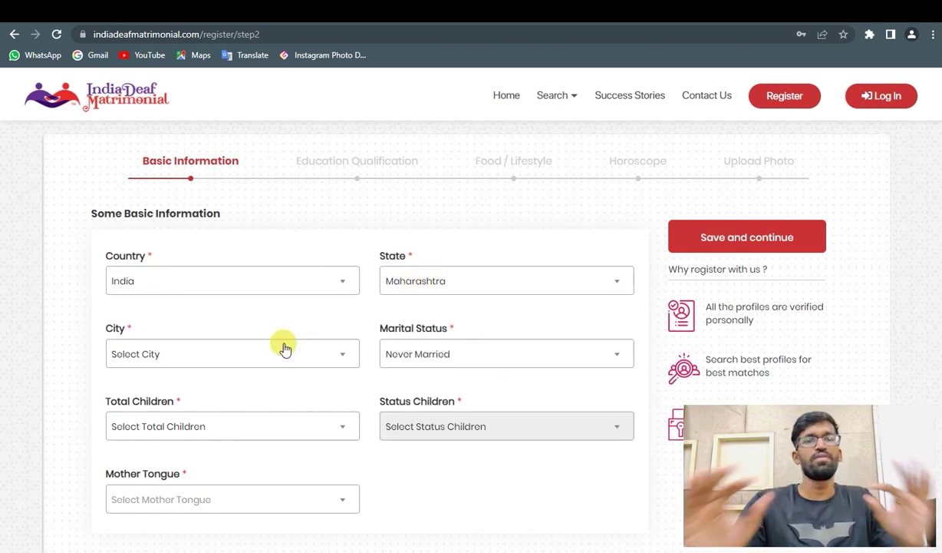
pyautogui.click(284, 350)
pyautogui.write('Mumbai')
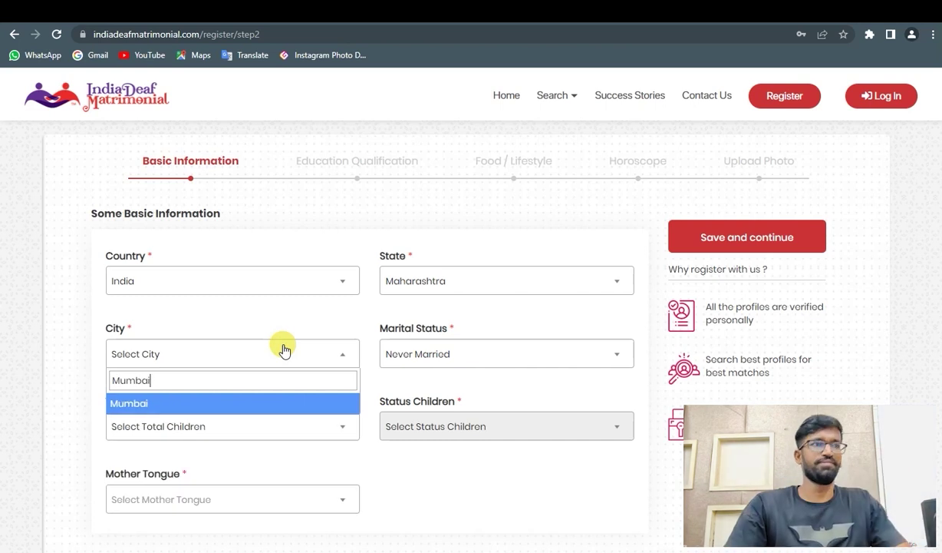
pyautogui.click(288, 413)
# - Set marital status Never Married, total children None, and mother tongue Marathi
pyautogui.click(408, 355)
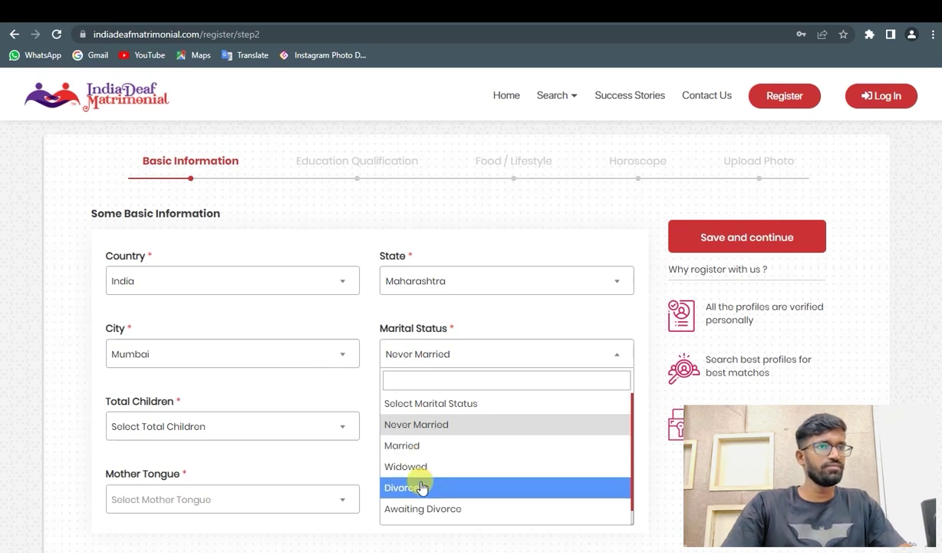
pyautogui.click(415, 429)
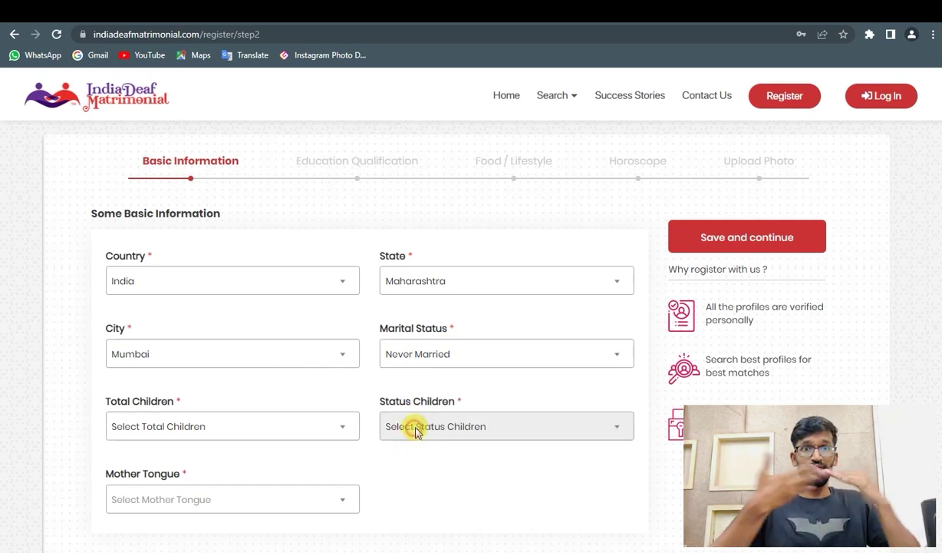
pyautogui.click(220, 428)
pyautogui.click(129, 321)
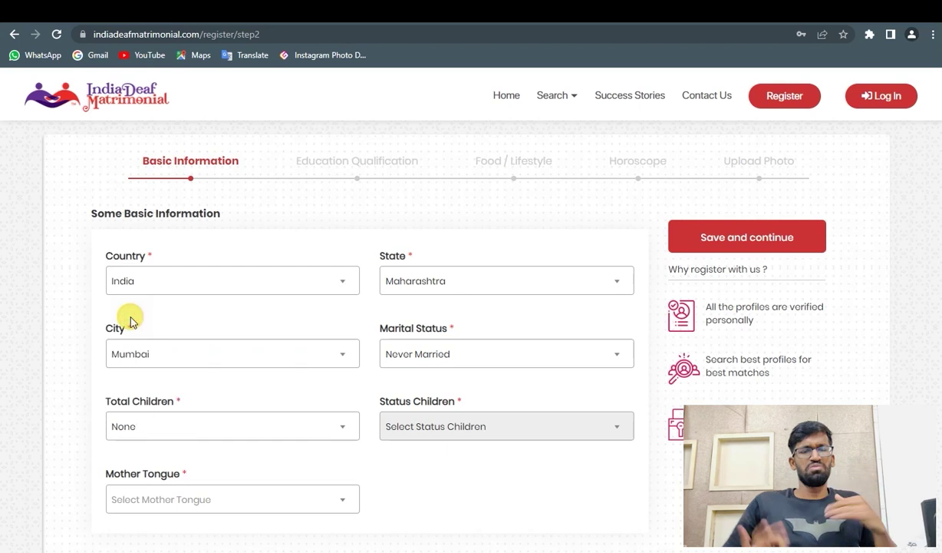
pyautogui.scroll(-1, 267, 360)
pyautogui.click(273, 434)
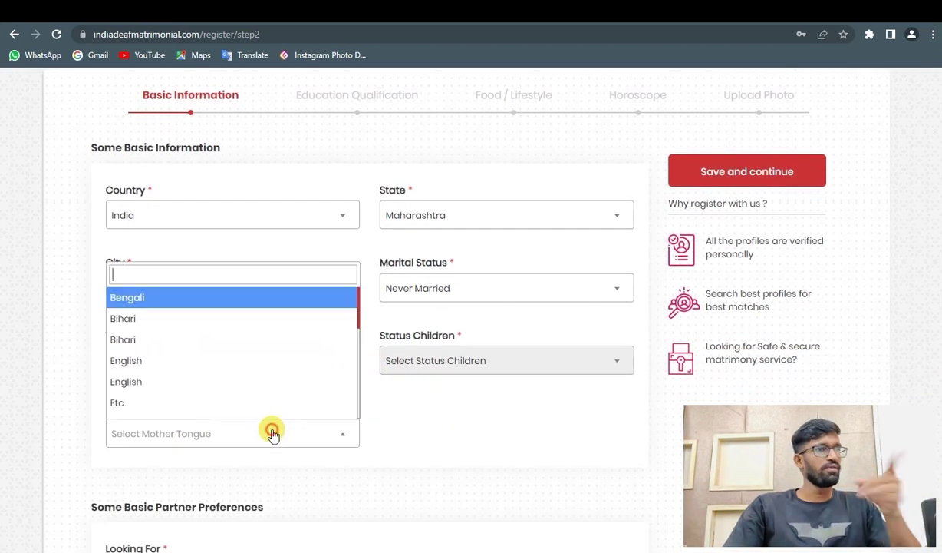
pyautogui.write('marat')
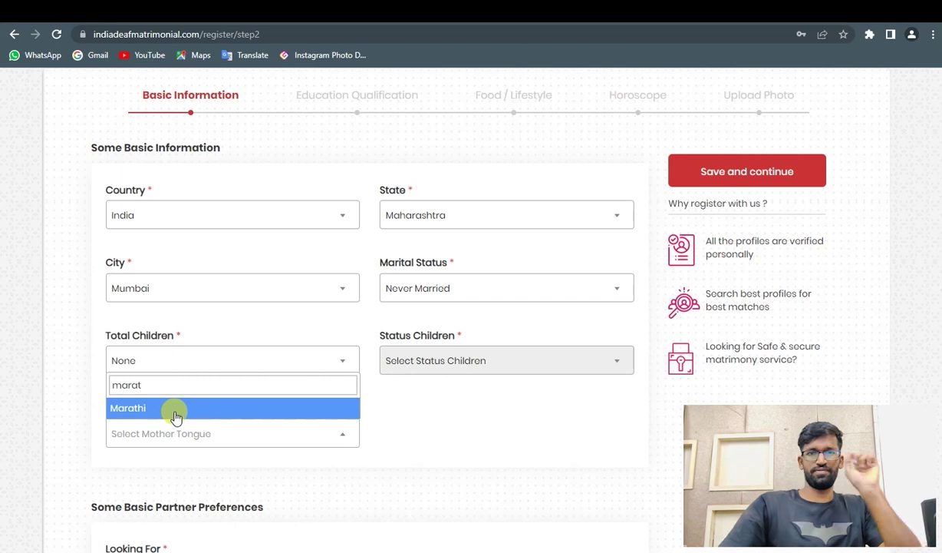
pyautogui.click(175, 409)
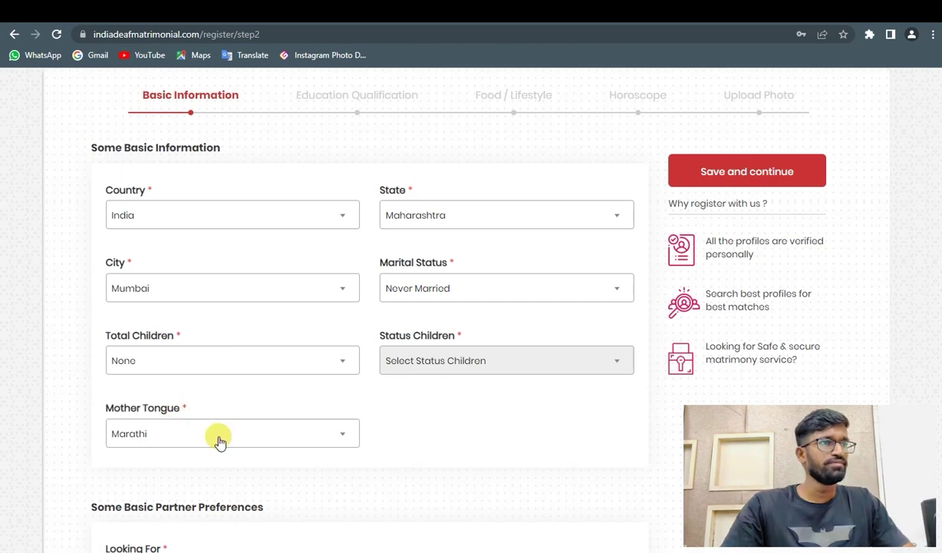
pyautogui.scroll(-3, 218, 440)
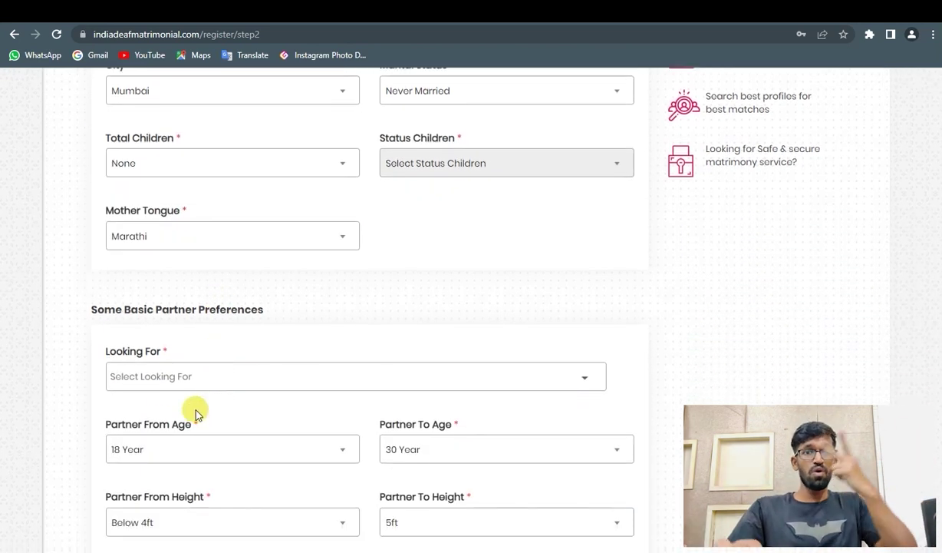
# - Look for a Never Married partner aged 18 to 40 Year
pyautogui.click(167, 381)
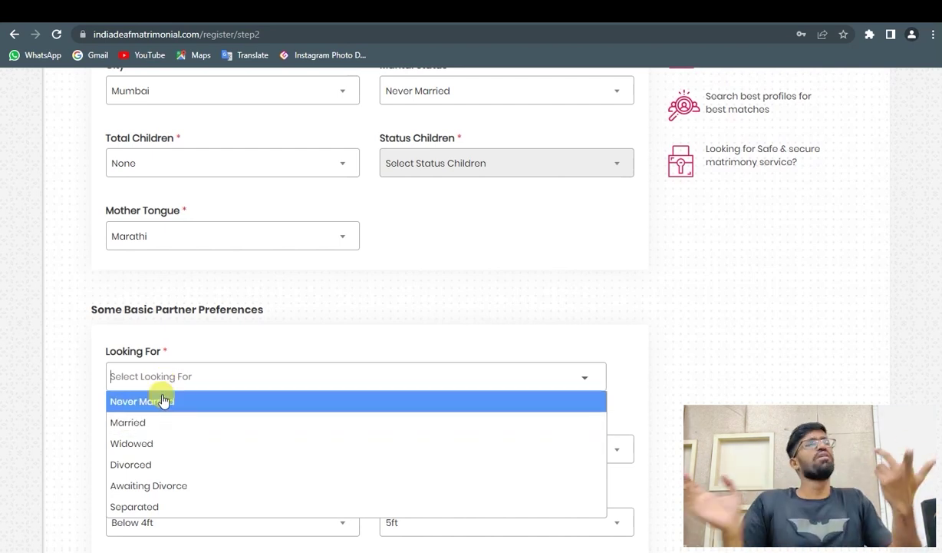
pyautogui.click(162, 399)
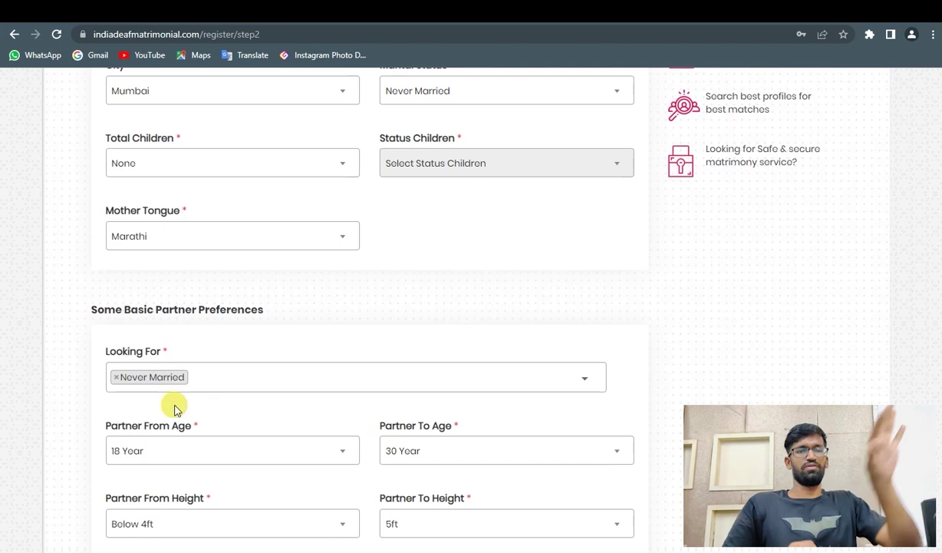
pyautogui.scroll(-2, 175, 411)
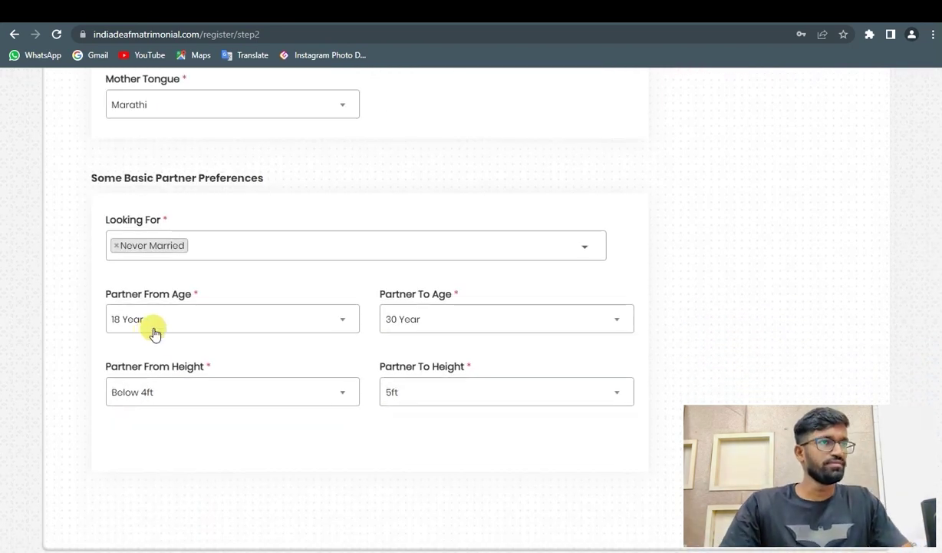
pyautogui.click(154, 333)
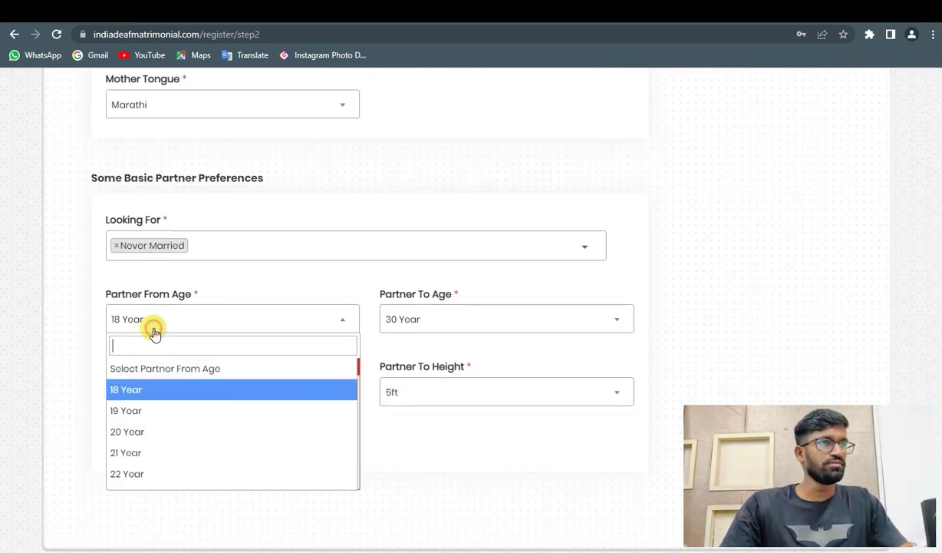
pyautogui.click(133, 391)
pyautogui.click(451, 317)
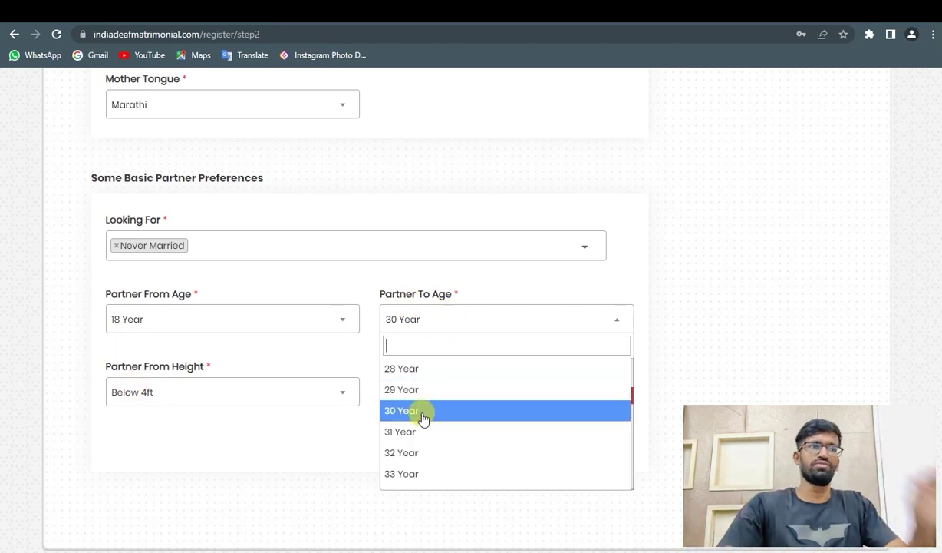
pyautogui.scroll(-3, 422, 417)
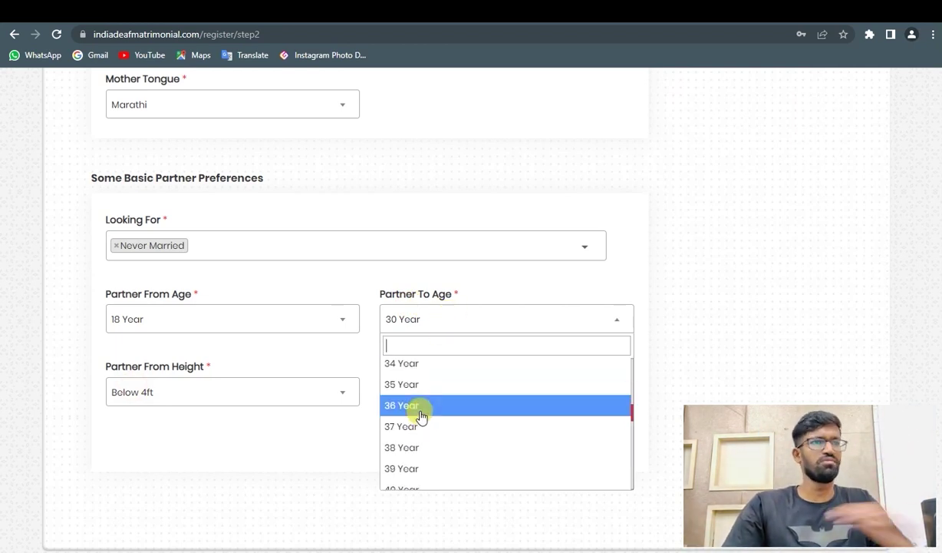
pyautogui.scroll(-1, 423, 416)
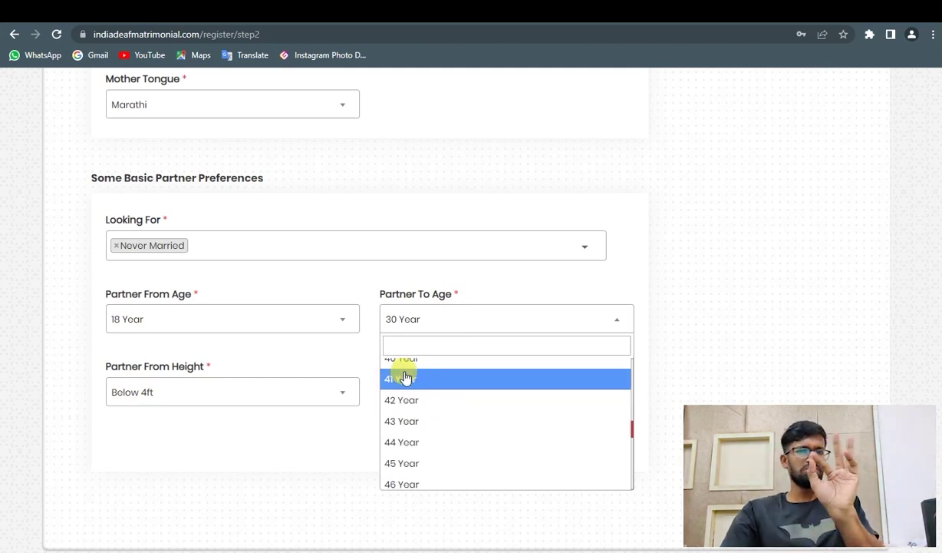
pyautogui.scroll(1, 407, 377)
pyautogui.scroll(1, 407, 383)
pyautogui.click(407, 420)
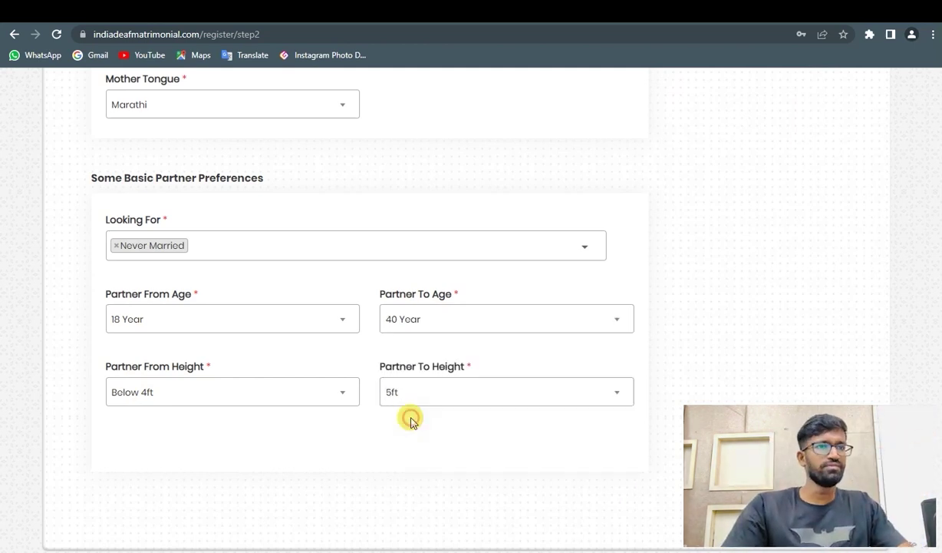
# - Set partner height from 4ft 5in to 5ft 10in and save the step
pyautogui.click(283, 393)
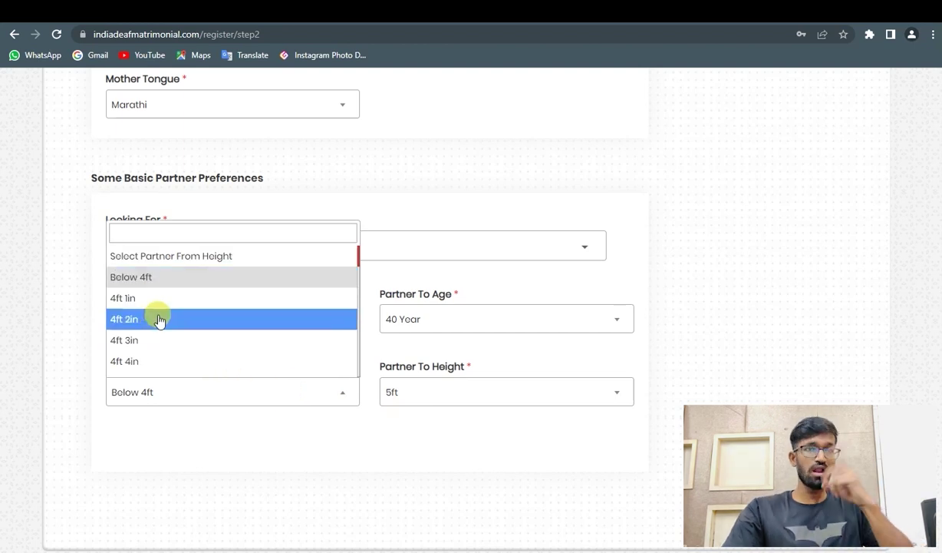
pyautogui.scroll(-1, 157, 318)
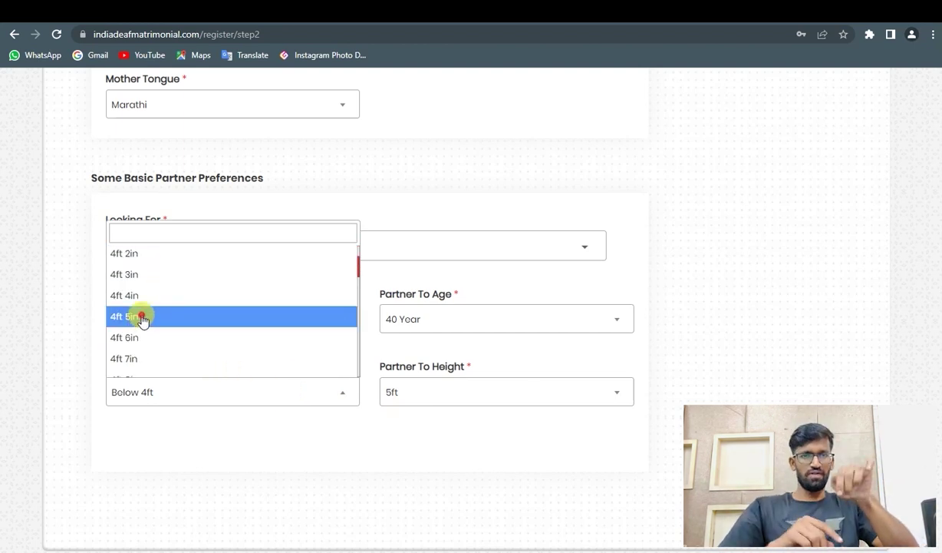
pyautogui.click(142, 318)
pyautogui.click(406, 398)
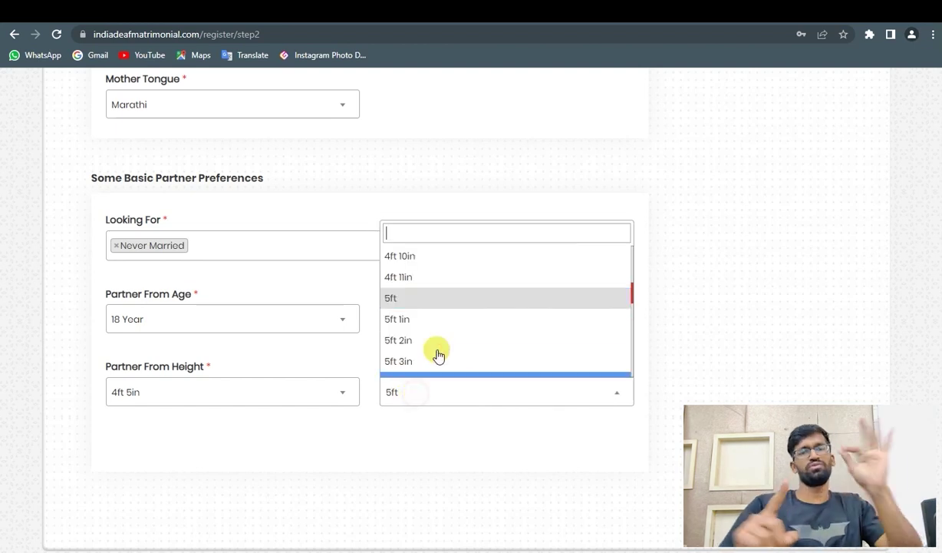
pyautogui.scroll(-3, 435, 347)
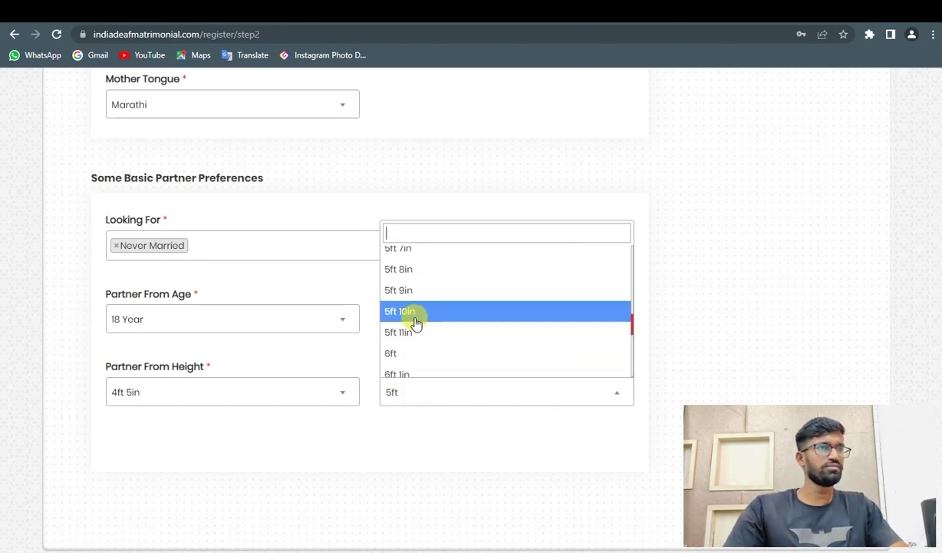
pyautogui.click(414, 322)
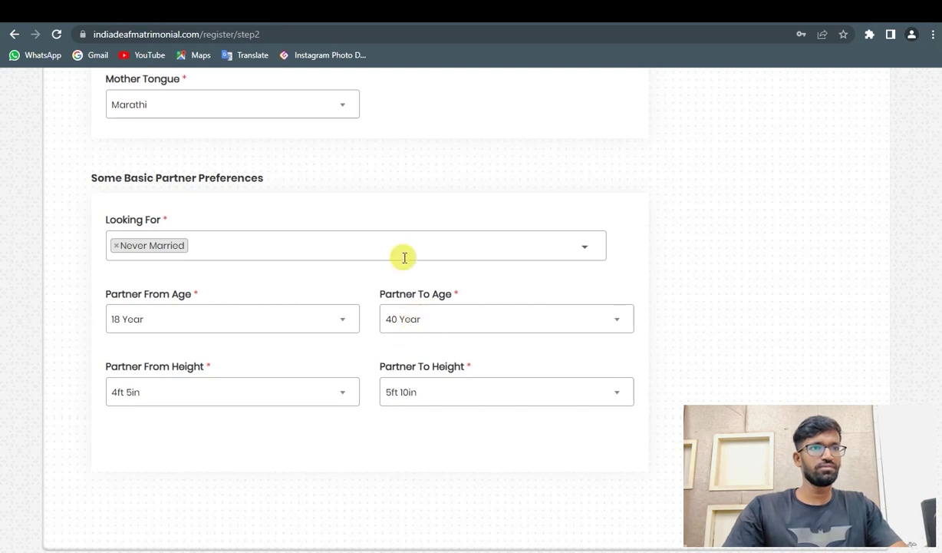
pyautogui.scroll(5, 407, 253)
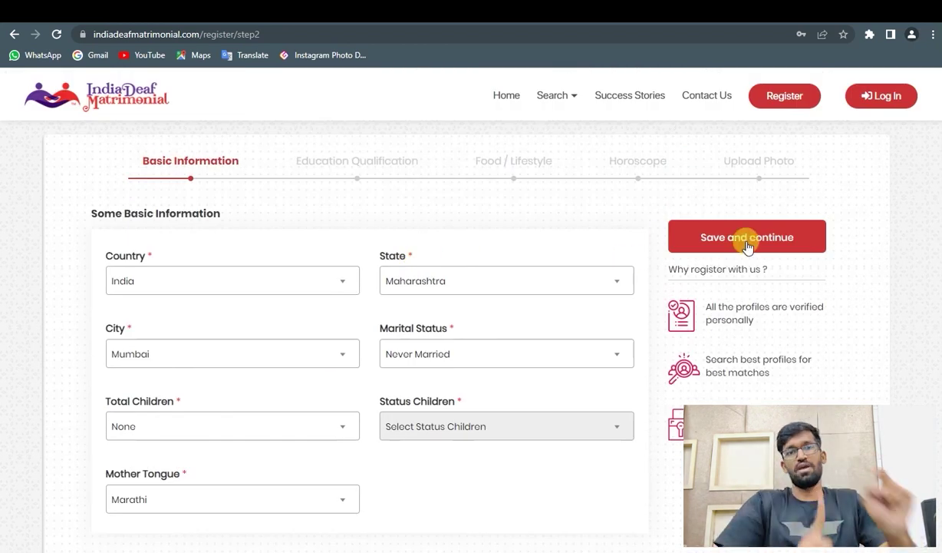
pyautogui.click(747, 239)
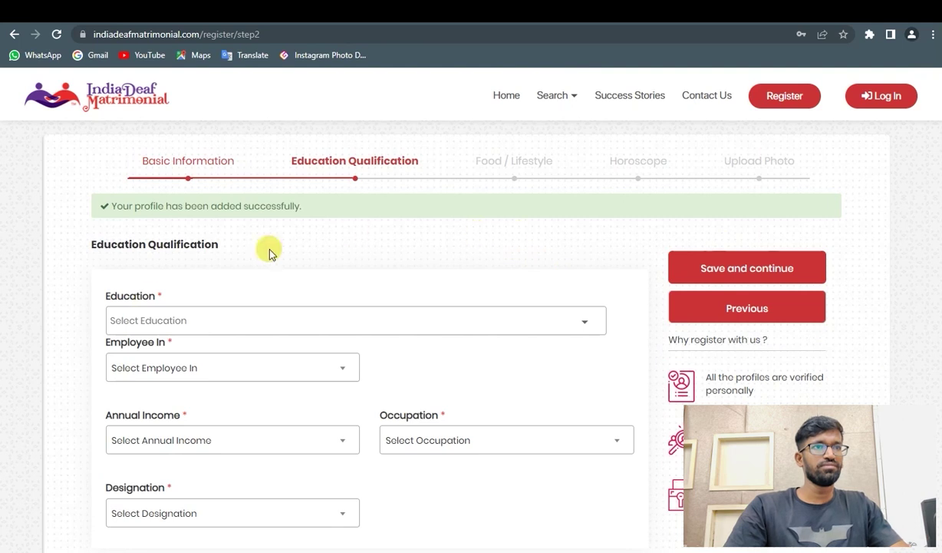
# - Choose B.Com as education and Private Sector as employment type
pyautogui.click(161, 320)
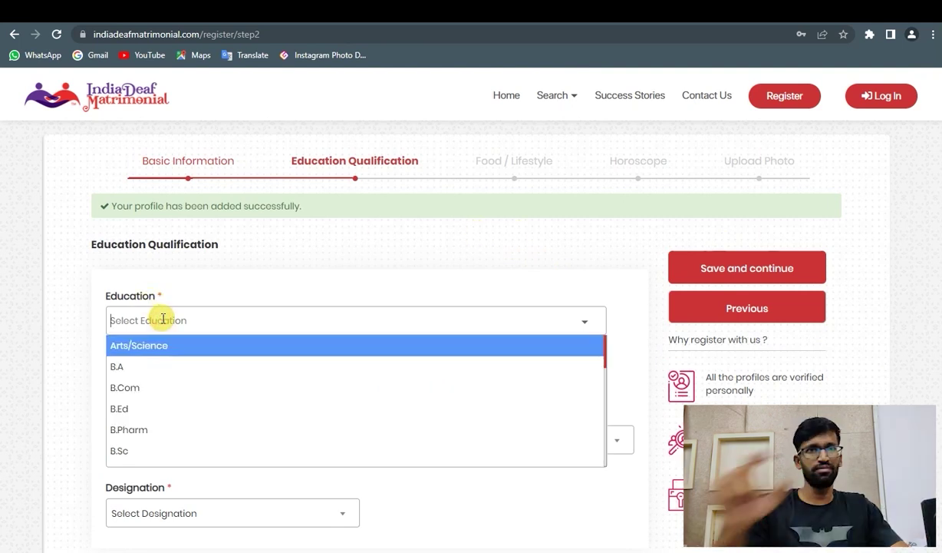
pyautogui.write('bcom')
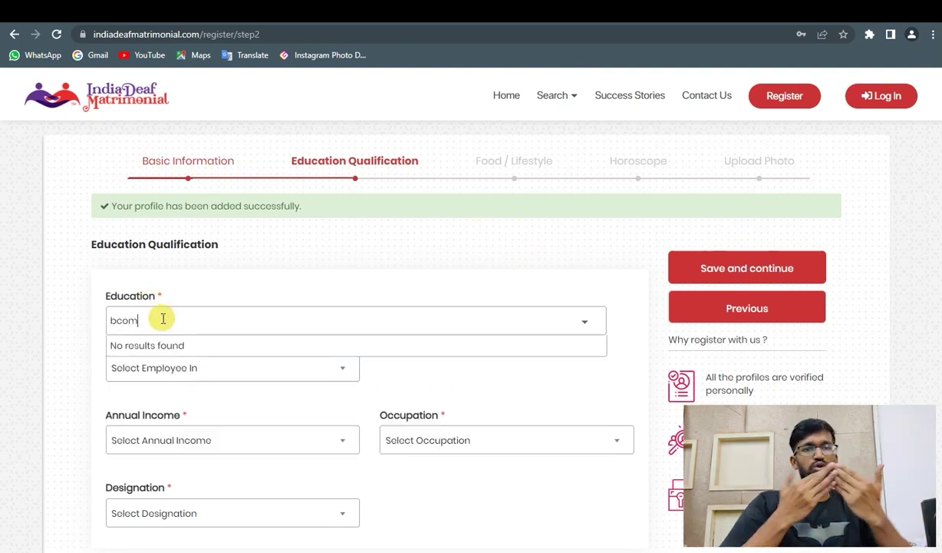
pyautogui.click(168, 307)
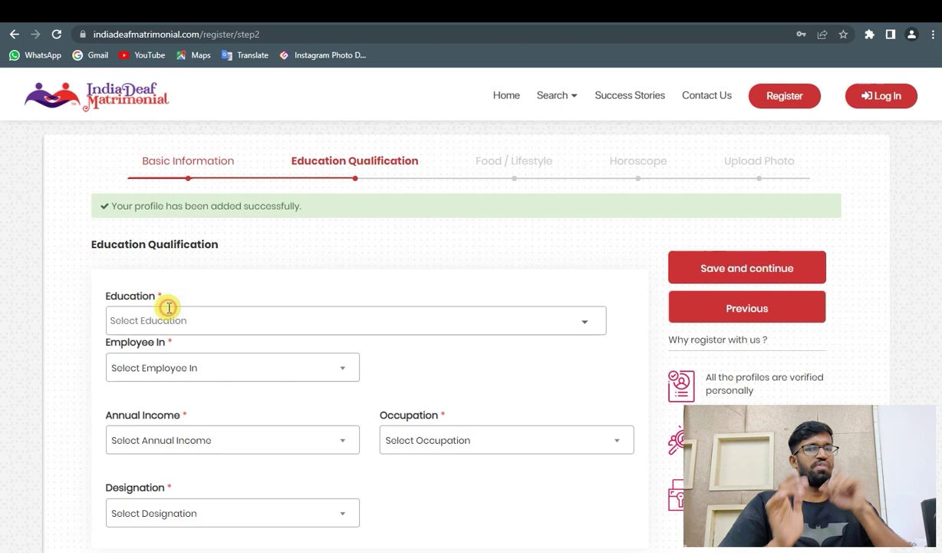
pyautogui.click(261, 322)
pyautogui.click(154, 388)
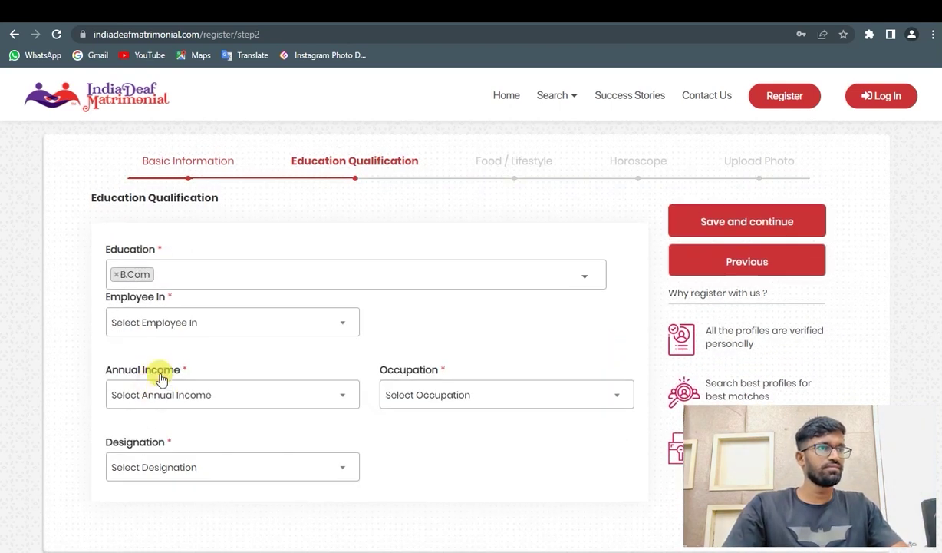
pyautogui.click(169, 324)
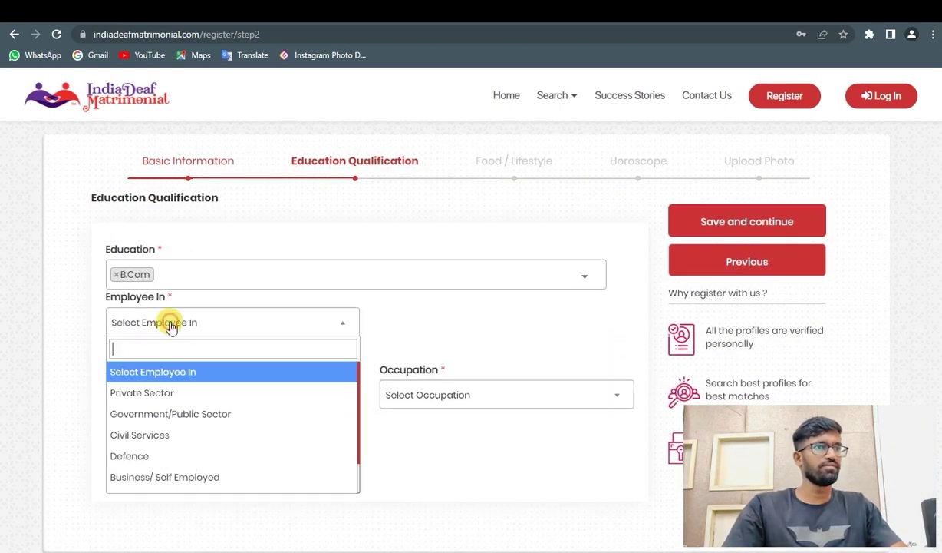
pyautogui.click(158, 393)
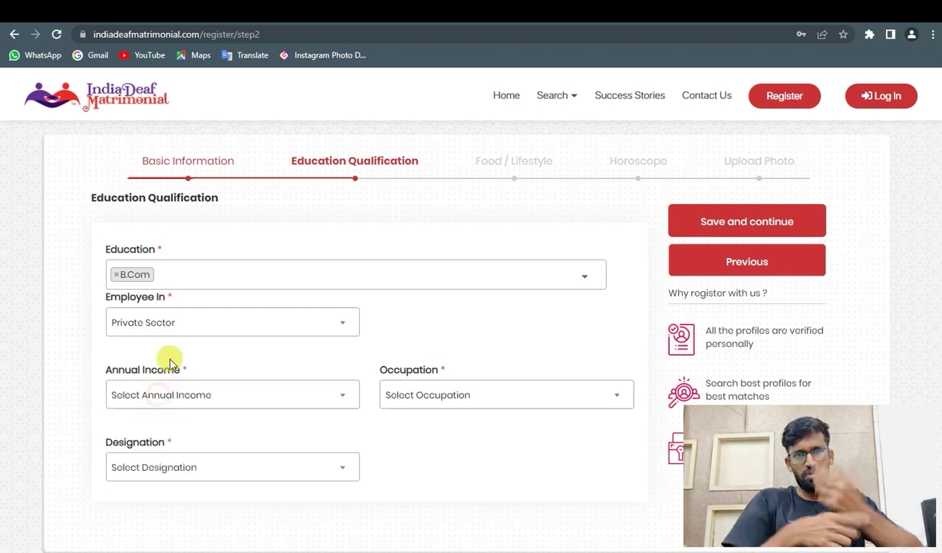
# - Set annual income 1 Lack To 5 Lack, occupation Auditor and designation Clerk
pyautogui.click(198, 406)
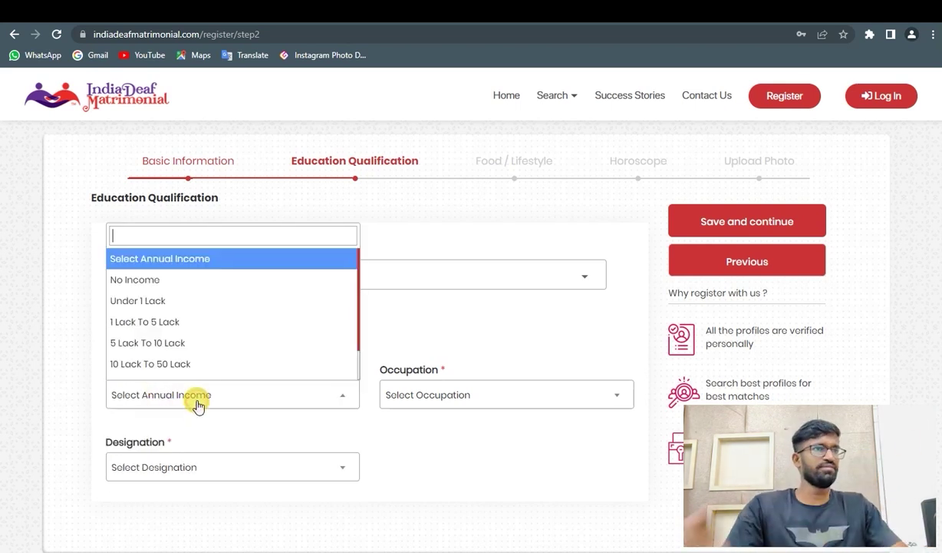
pyautogui.click(151, 322)
pyautogui.click(438, 400)
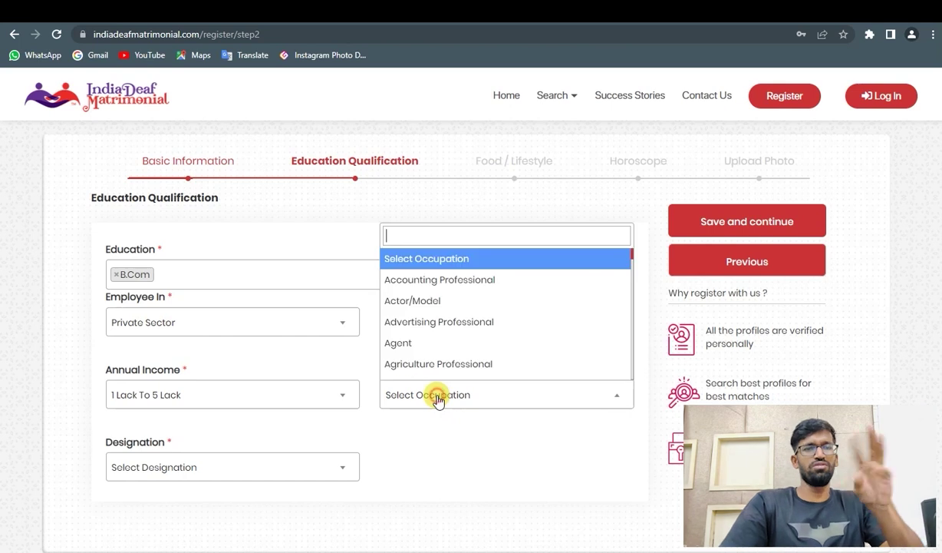
pyautogui.scroll(-3, 421, 351)
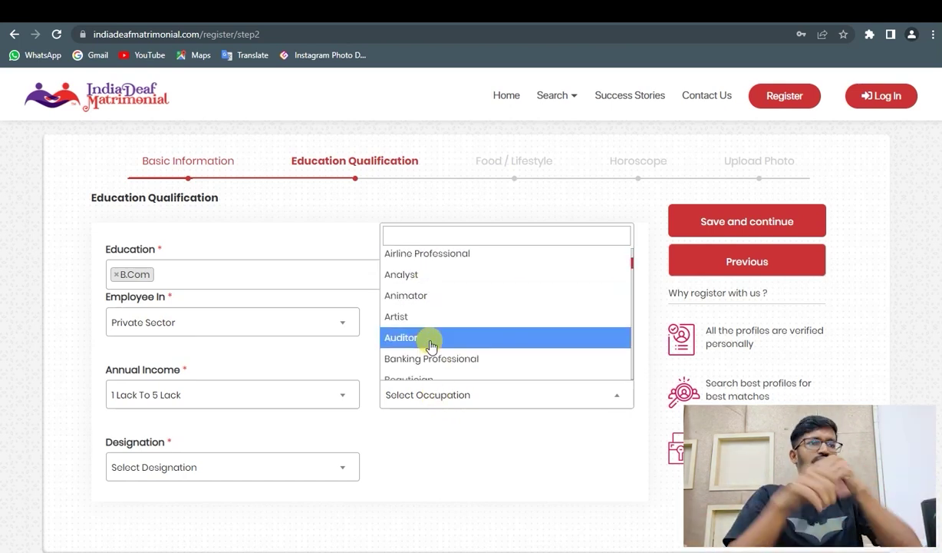
pyautogui.click(425, 337)
pyautogui.click(167, 469)
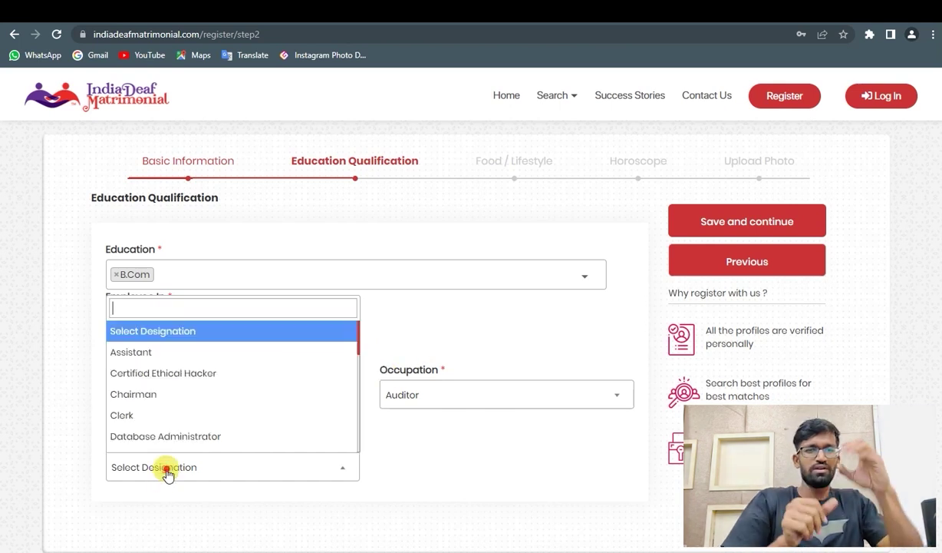
pyautogui.click(143, 415)
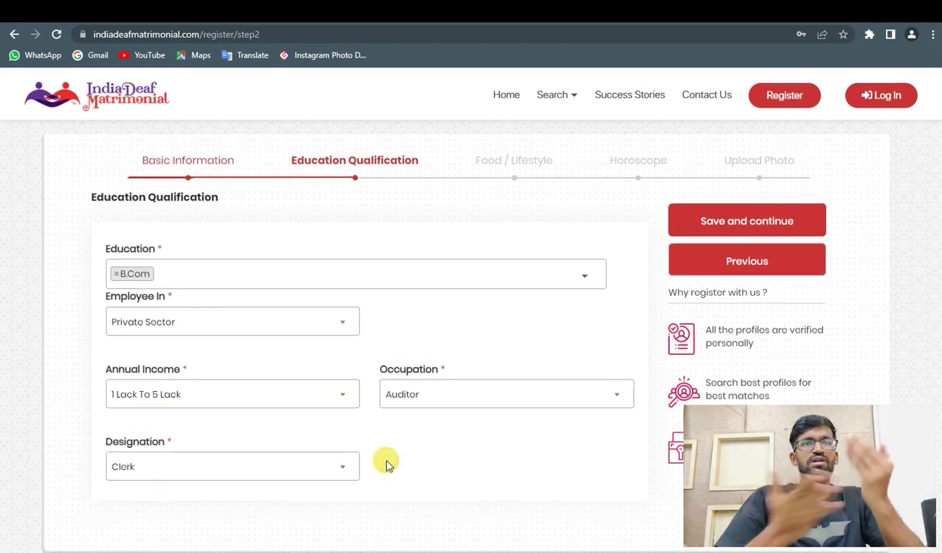
pyautogui.scroll(-1, 386, 468)
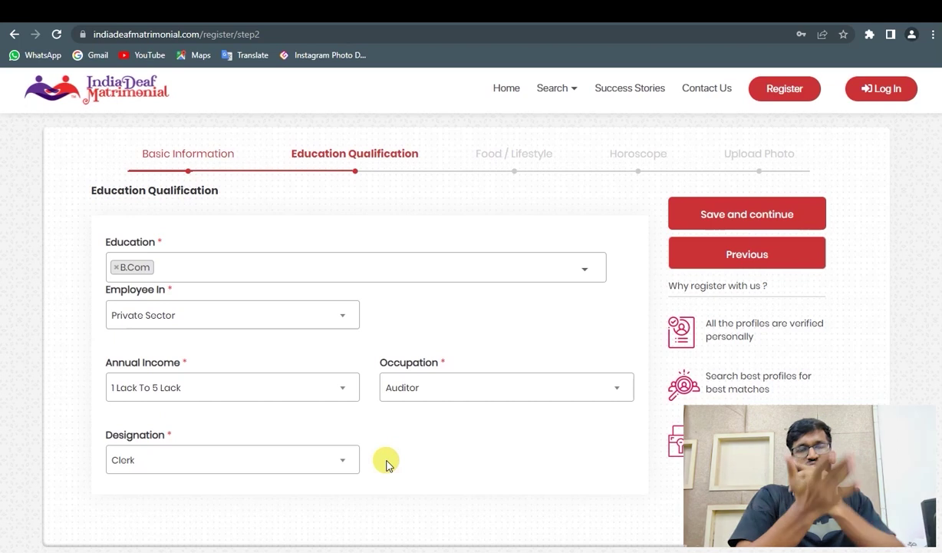
# - Save the education details, then set height 5ft 8in and weight 63 Kg
pyautogui.click(720, 218)
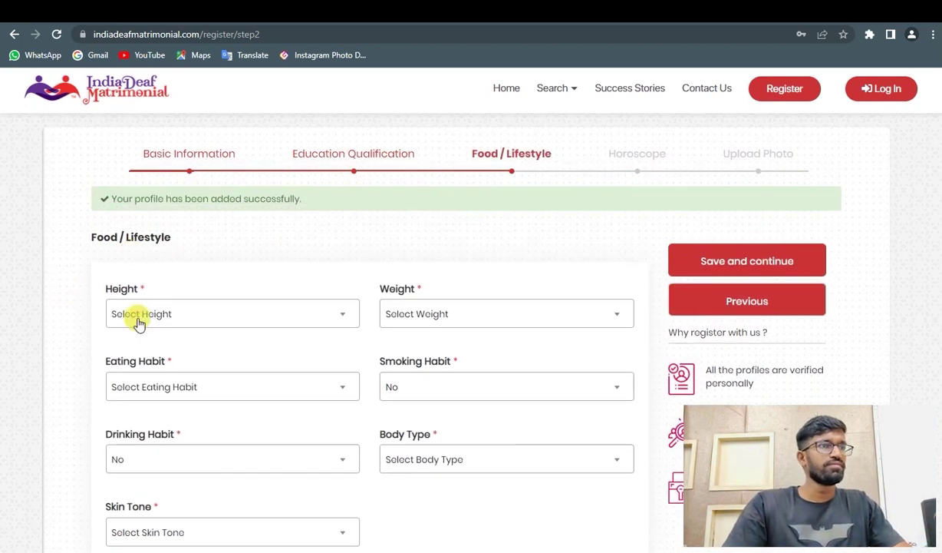
pyautogui.click(151, 316)
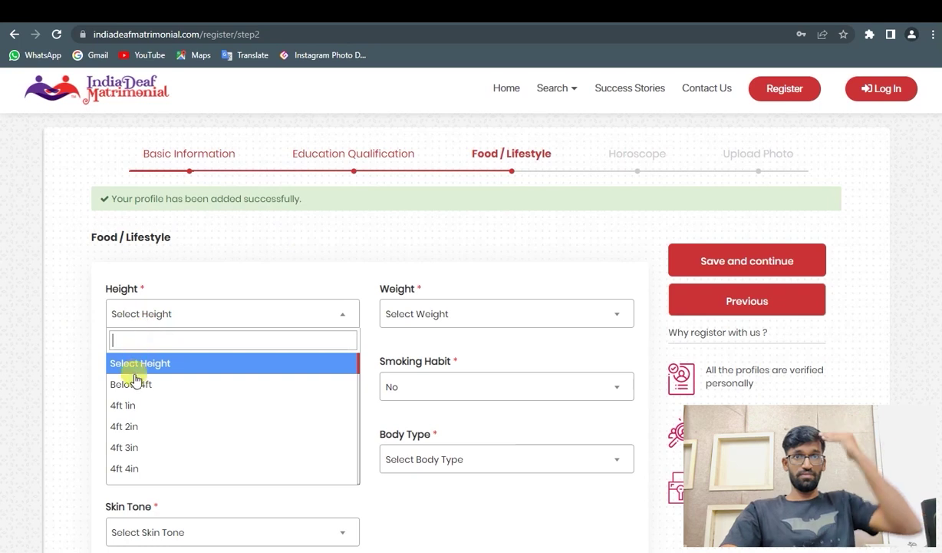
pyautogui.scroll(-5, 162, 419)
pyautogui.scroll(-4, 158, 417)
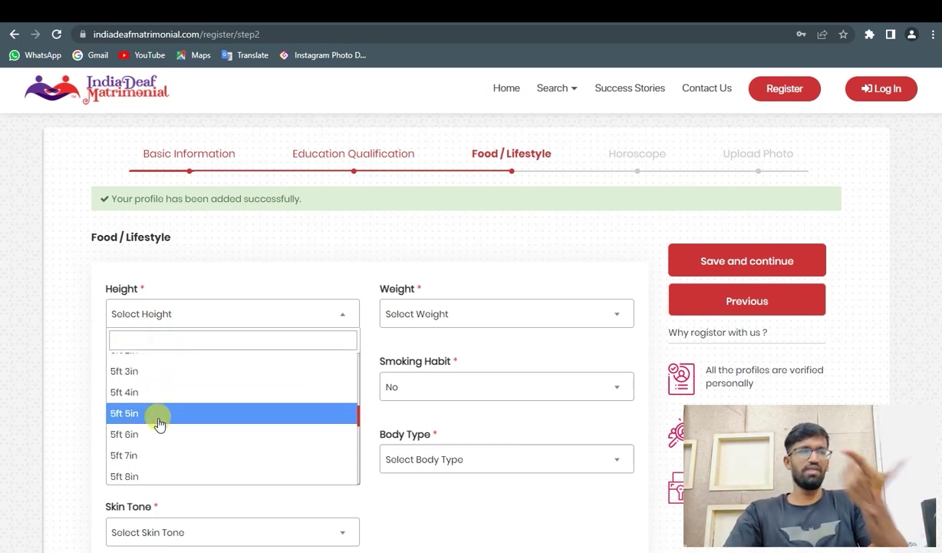
pyautogui.click(137, 411)
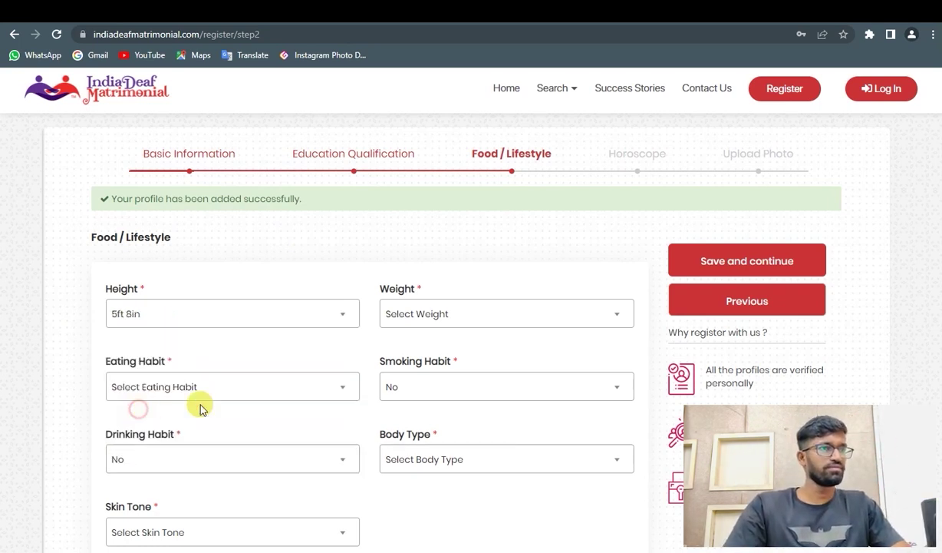
pyautogui.click(429, 268)
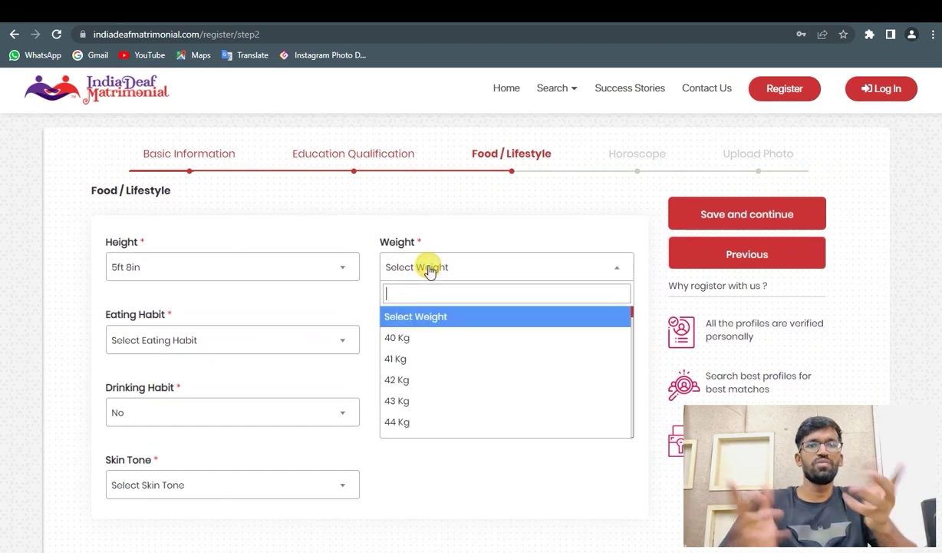
pyautogui.scroll(-7, 417, 355)
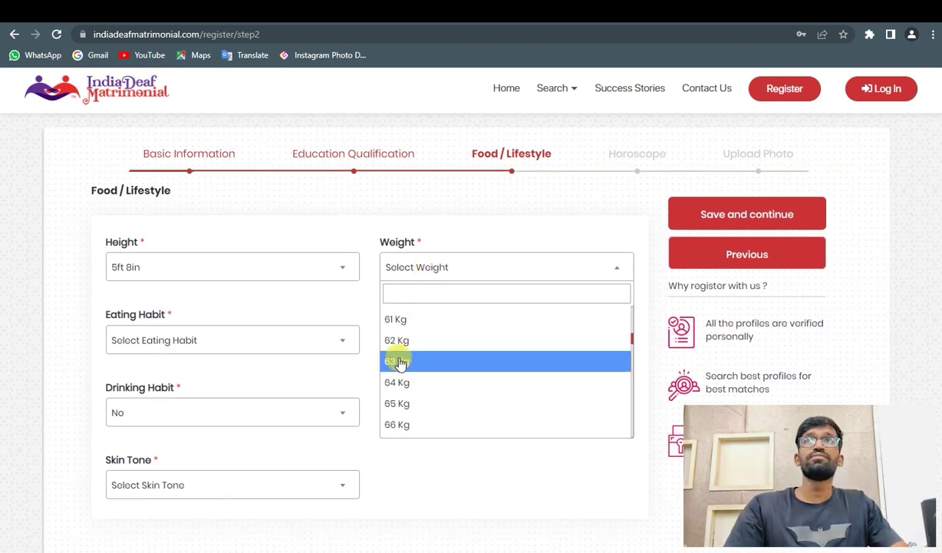
pyautogui.click(398, 361)
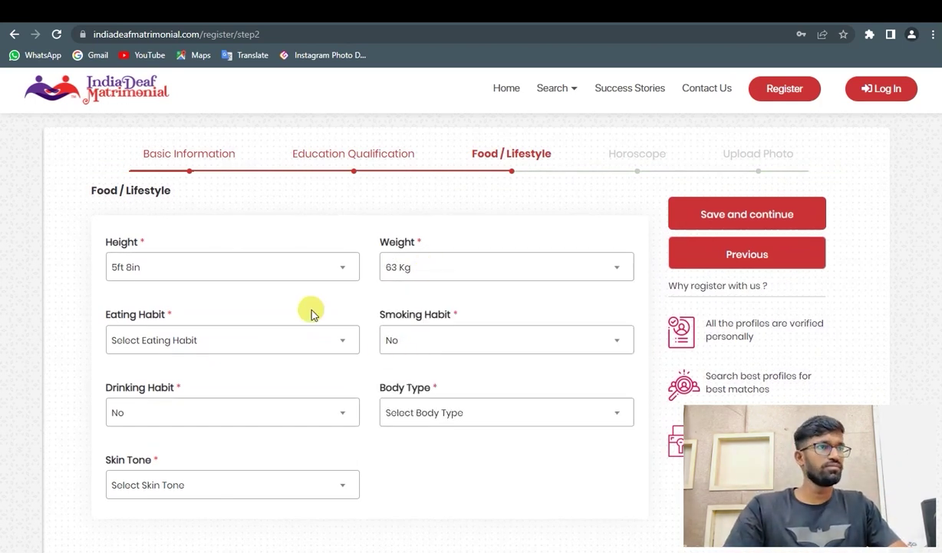
# - Set eating habit to Occasionally Non-Veg, with smoking and drinking both No
pyautogui.click(182, 351)
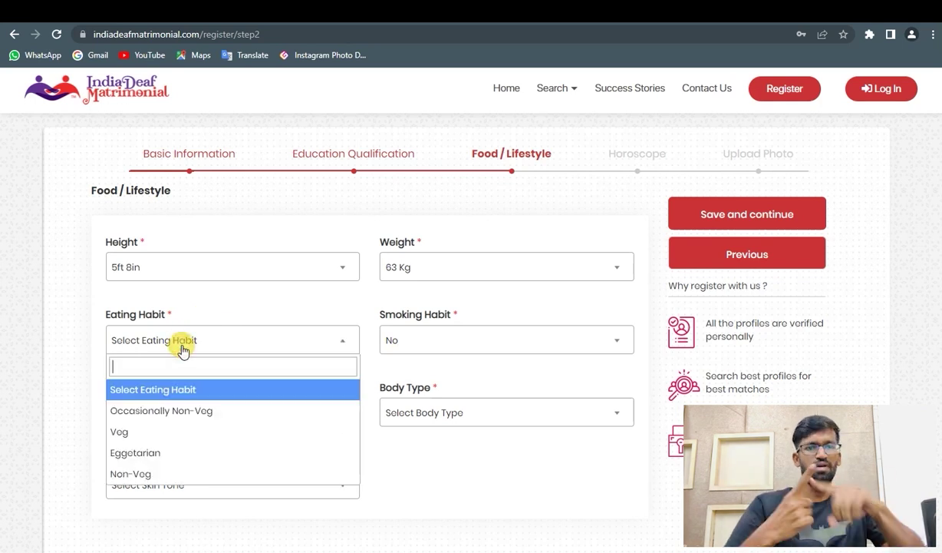
pyautogui.click(178, 411)
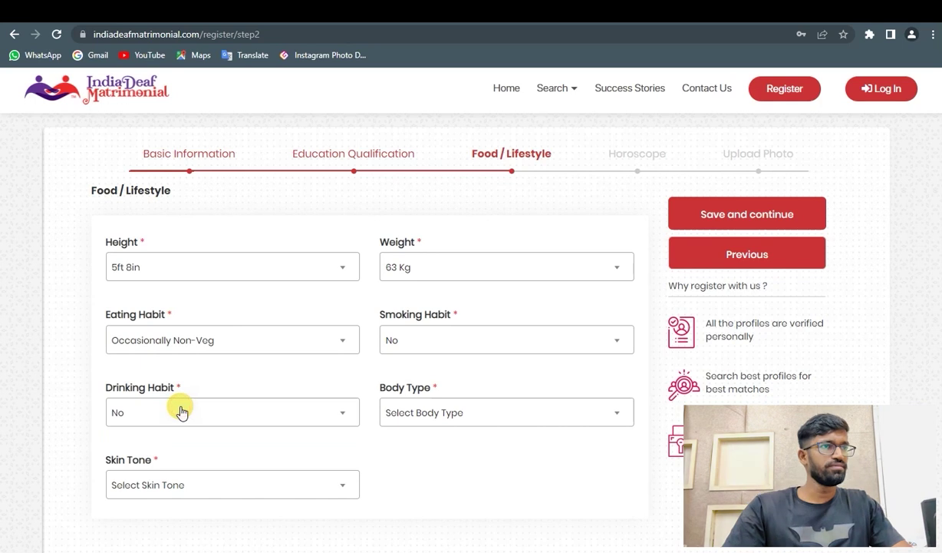
pyautogui.click(416, 349)
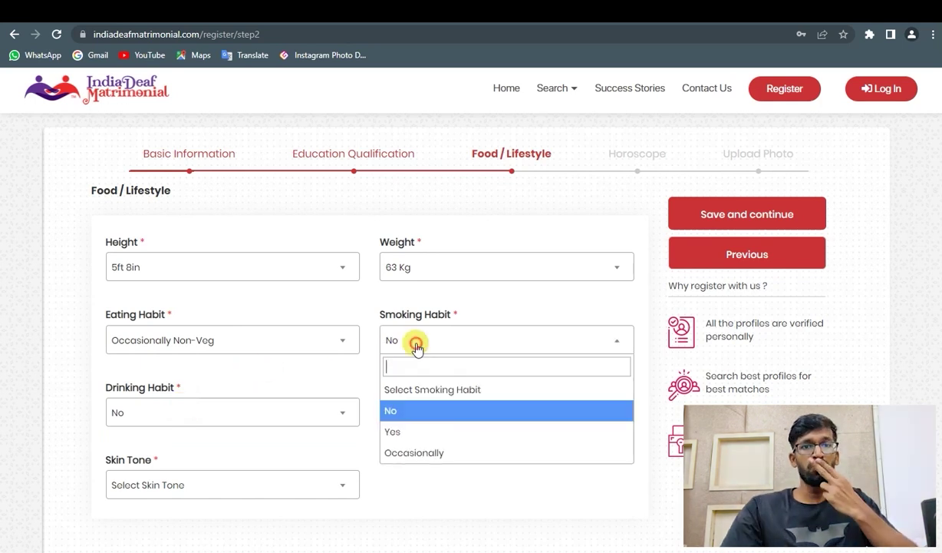
pyautogui.click(398, 409)
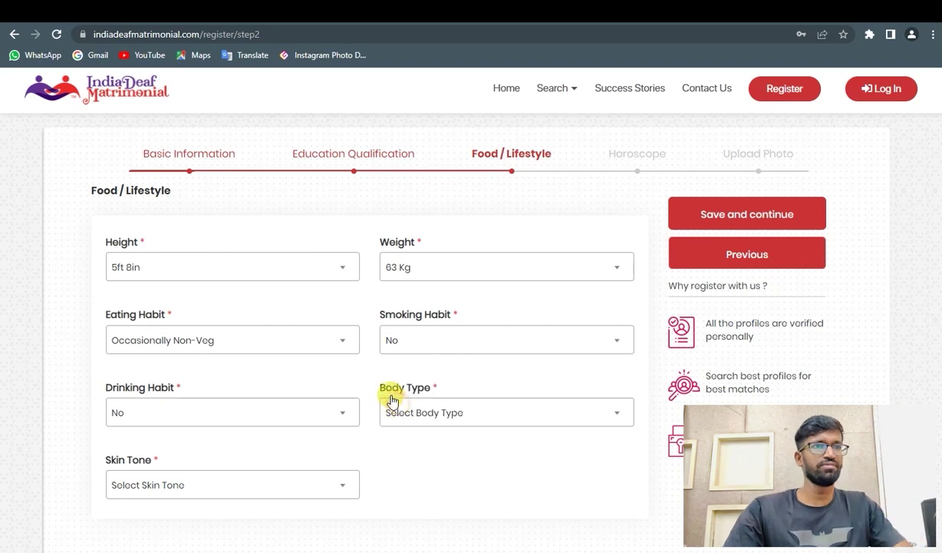
pyautogui.click(215, 419)
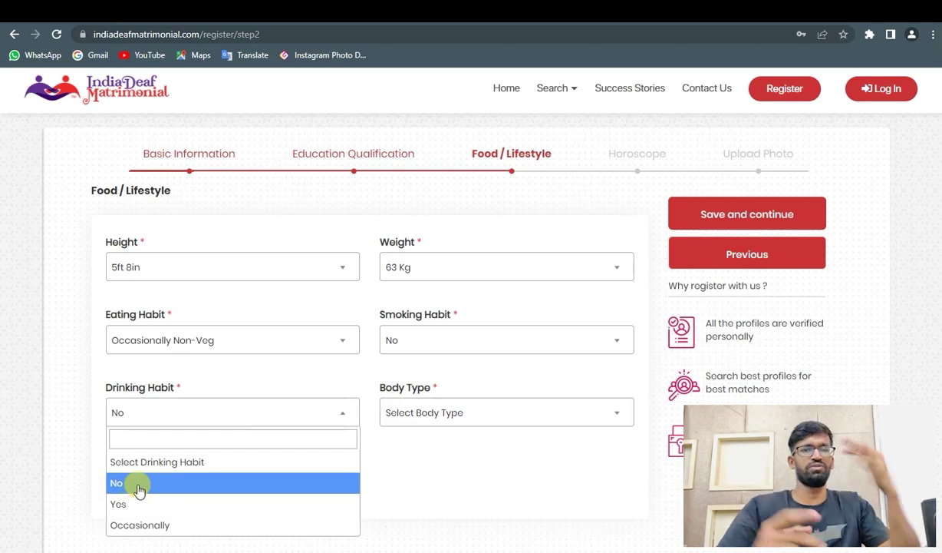
pyautogui.click(139, 483)
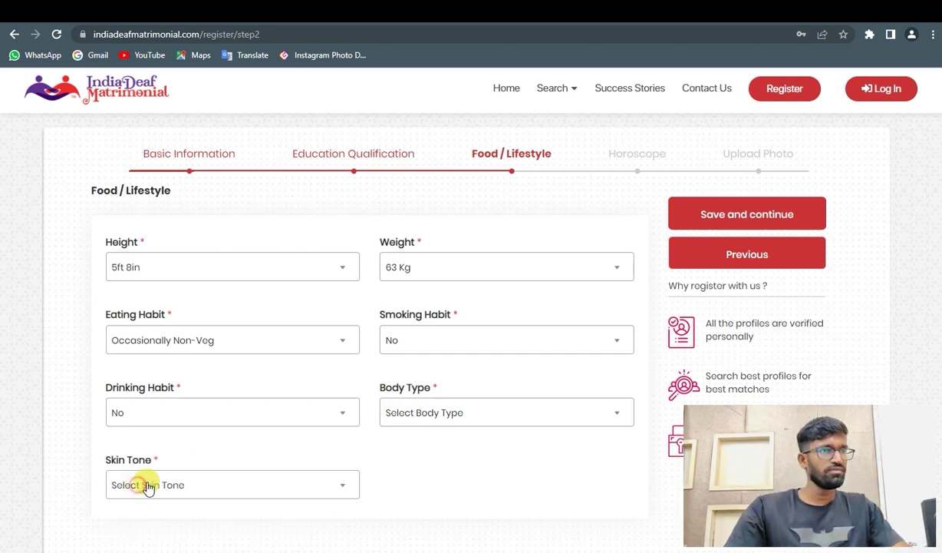
# - Set body type Average and skin tone Wheatish Brown, then save the lifestyle step
pyautogui.click(407, 419)
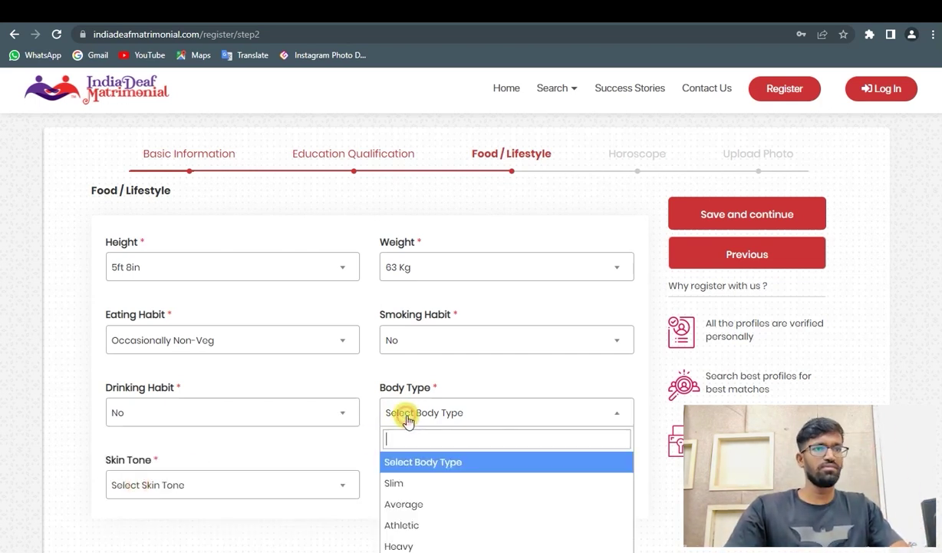
pyautogui.click(439, 504)
pyautogui.scroll(-1, 384, 476)
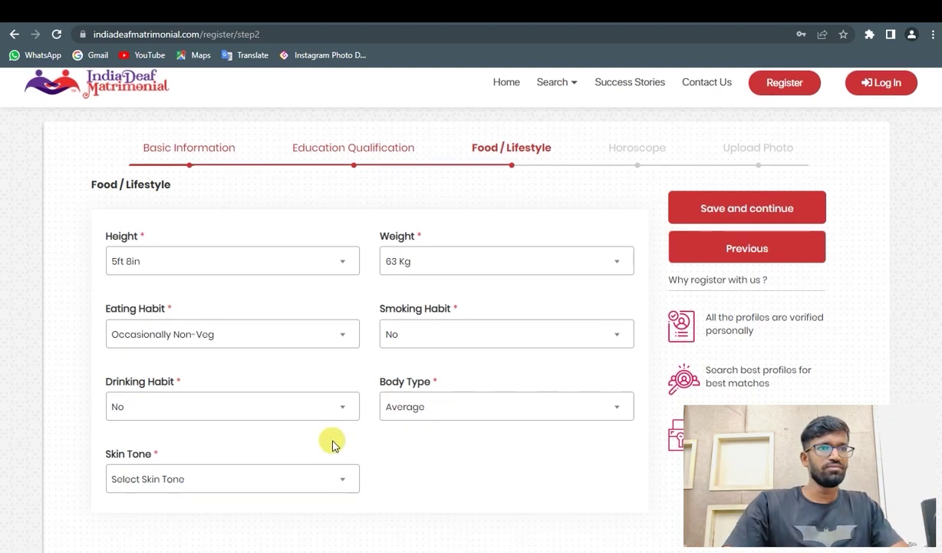
pyautogui.click(231, 459)
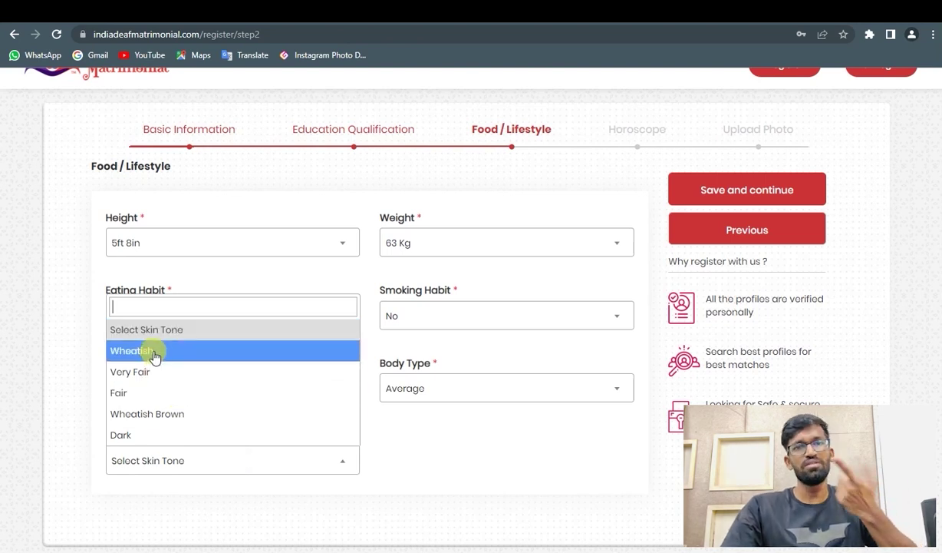
pyautogui.click(165, 415)
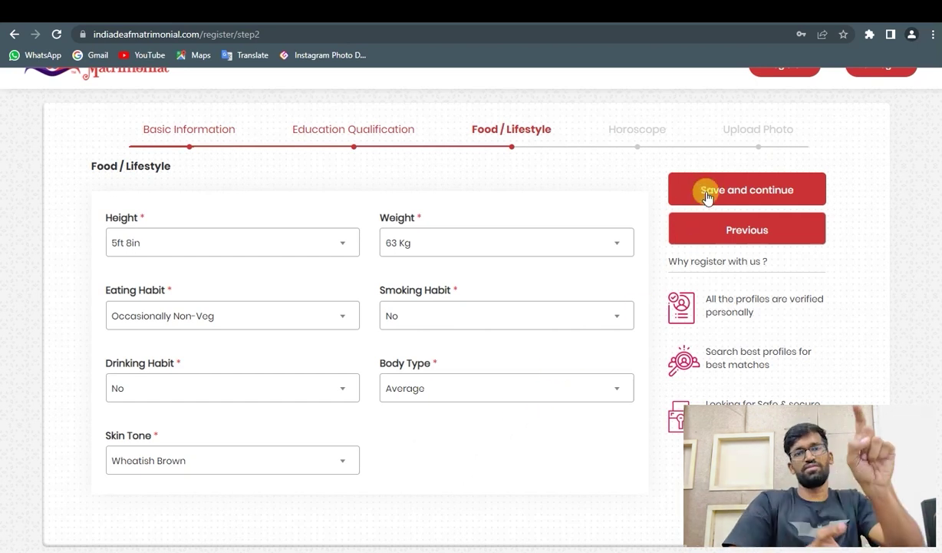
pyautogui.click(749, 196)
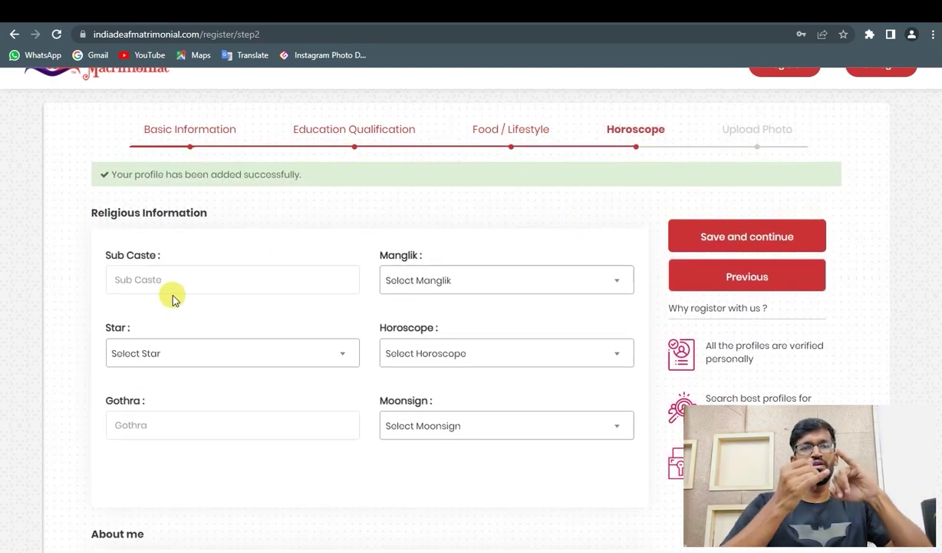
# - Type Maratha as Sub Caste and leave the Manglik, Star, Horoscope and Moonsign dropdowns empty
pyautogui.click(168, 280)
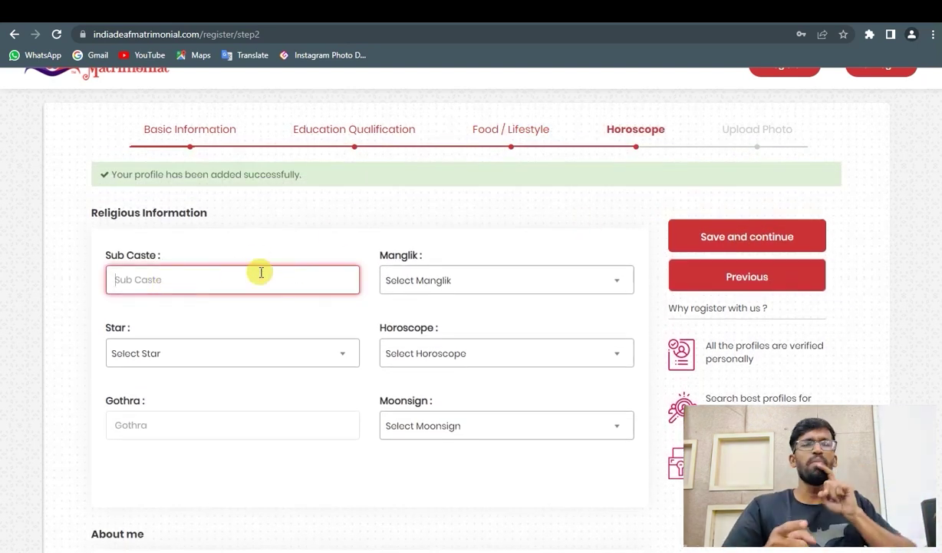
pyautogui.write('Maratha')
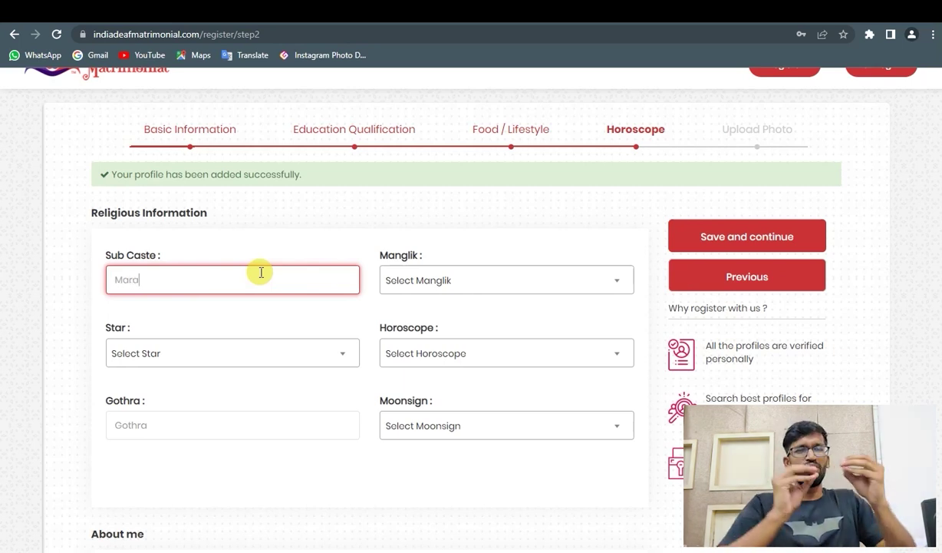
pyautogui.click(395, 282)
pyautogui.scroll(-1, 395, 284)
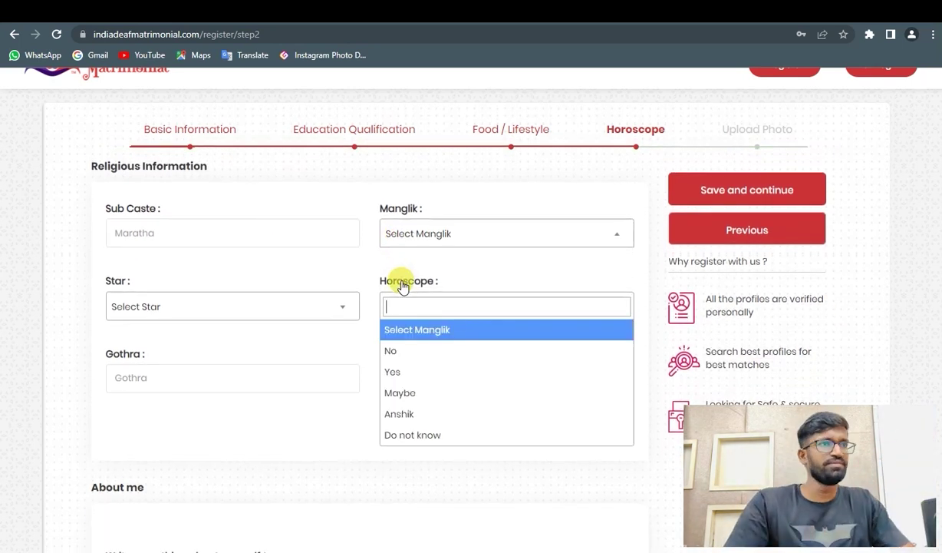
pyautogui.click(281, 263)
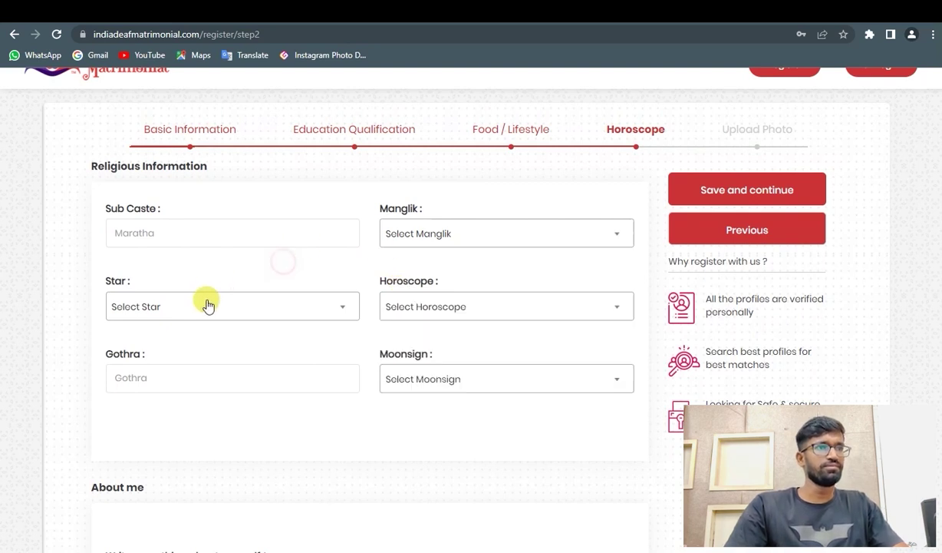
pyautogui.click(208, 306)
pyautogui.click(207, 307)
pyautogui.click(406, 301)
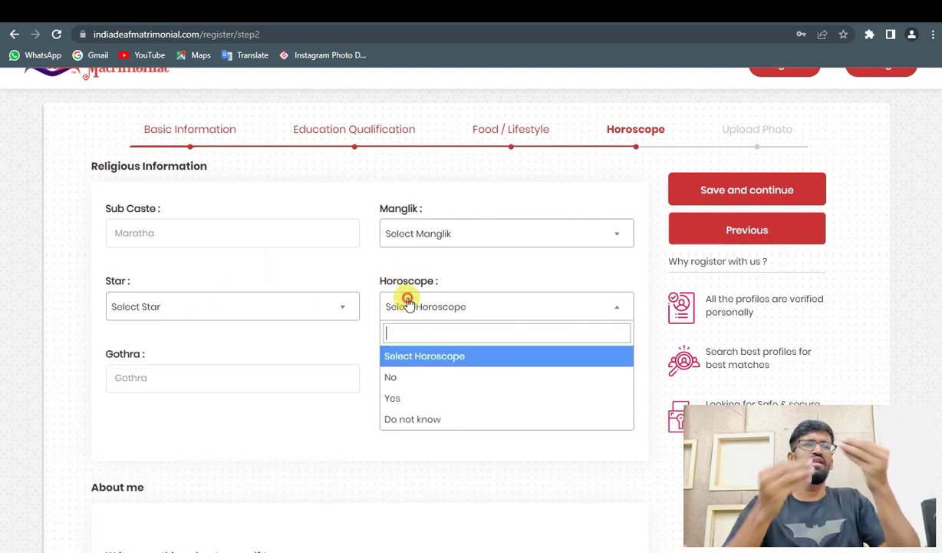
pyautogui.click(406, 300)
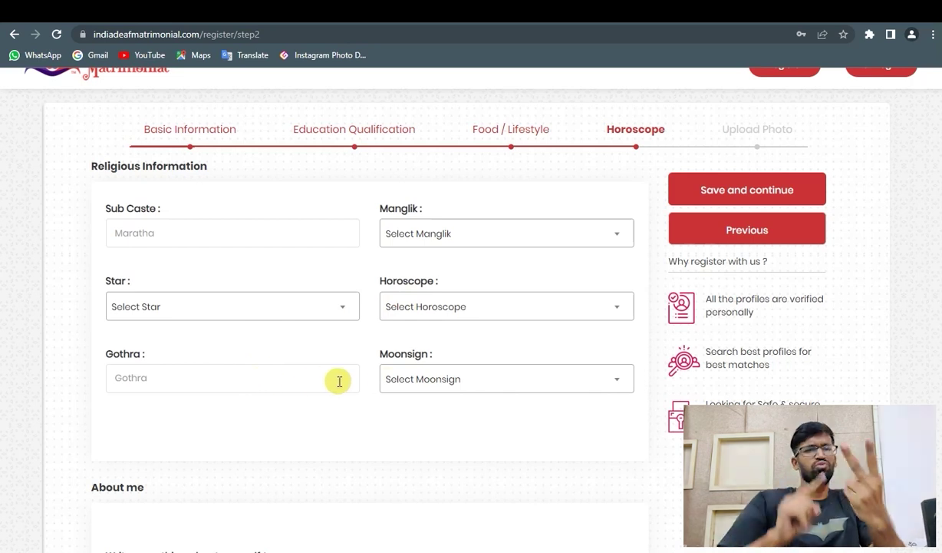
pyautogui.click(399, 380)
pyautogui.click(401, 386)
pyautogui.scroll(-3, 244, 390)
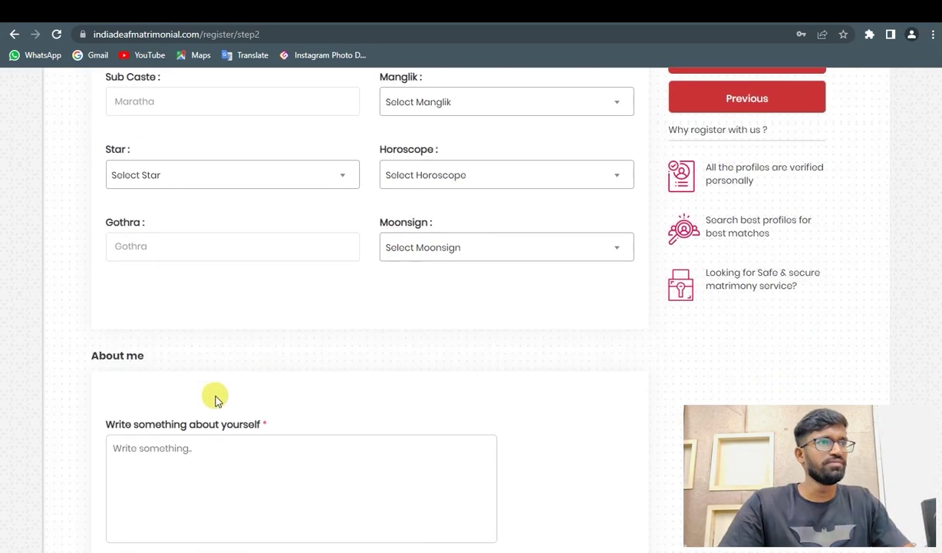
# - Write an About me text about loving travelling, swimming pools and daily talks with friends
pyautogui.click(192, 394)
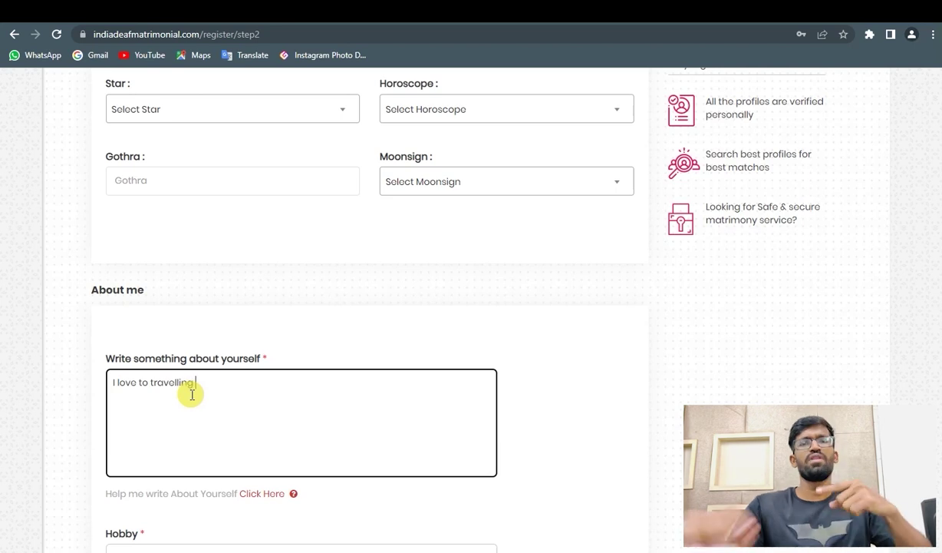
pyautogui.write('I love to travelling and love swimming pool. I talk wit')
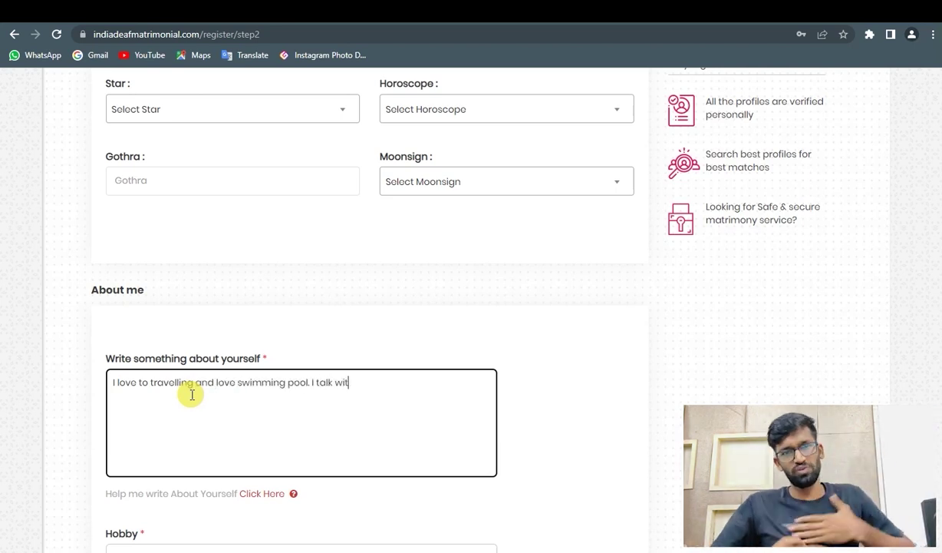
pyautogui.write('h my friends every day...')
pyautogui.scroll(-2, 180, 403)
# - Enter hobbies Cricket, Chess, Swimming pool, reading book, Cooking and save the step
pyautogui.click(166, 426)
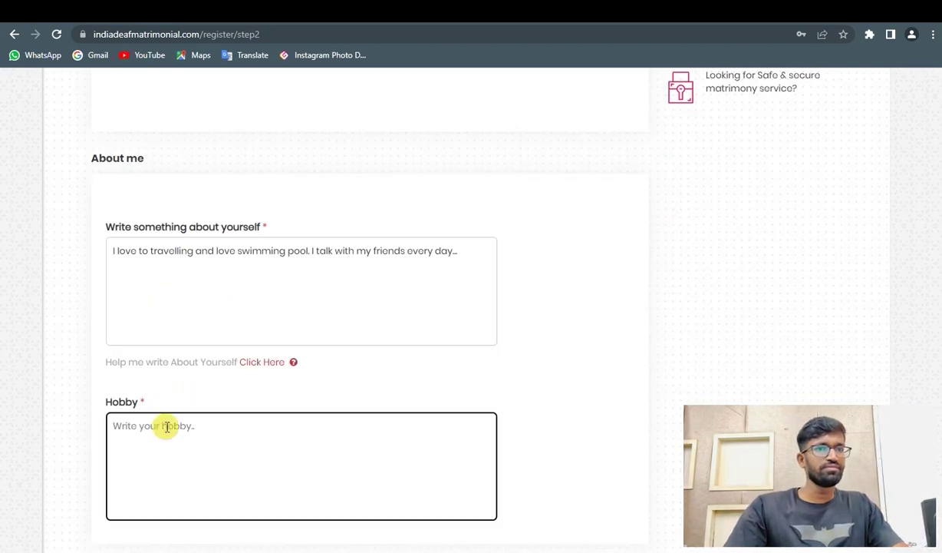
pyautogui.write('Cri')
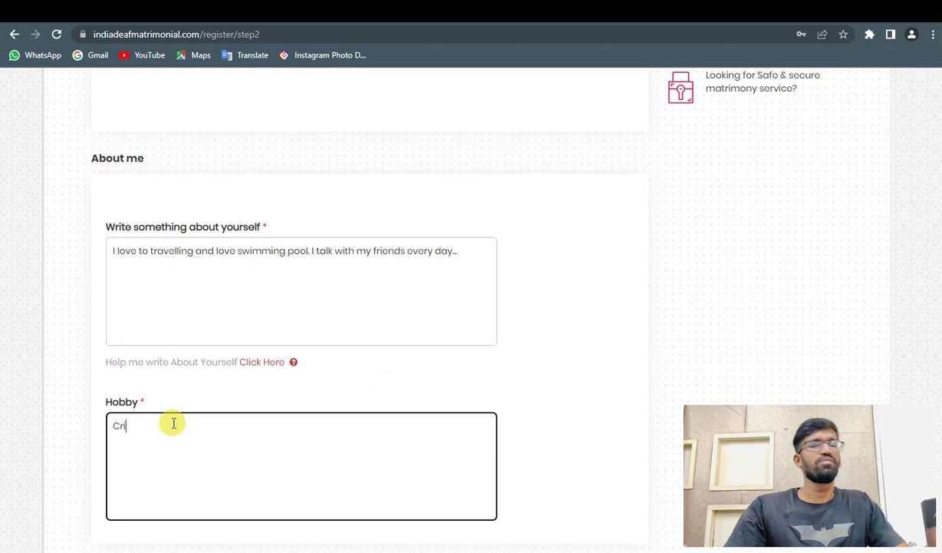
pyautogui.write('cket, Chess, Swimming pool, reading boo')
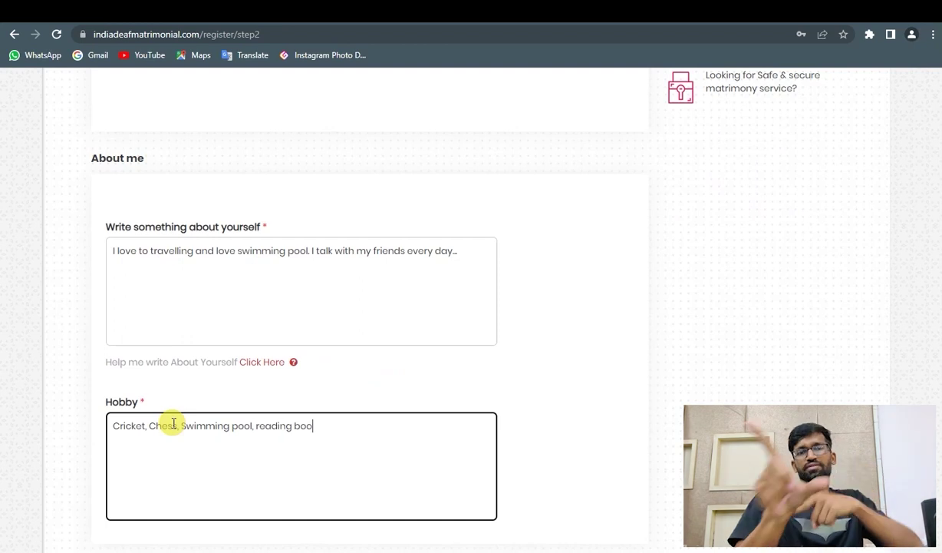
pyautogui.write('k, Cookingf')
pyautogui.scroll(-1, 162, 332)
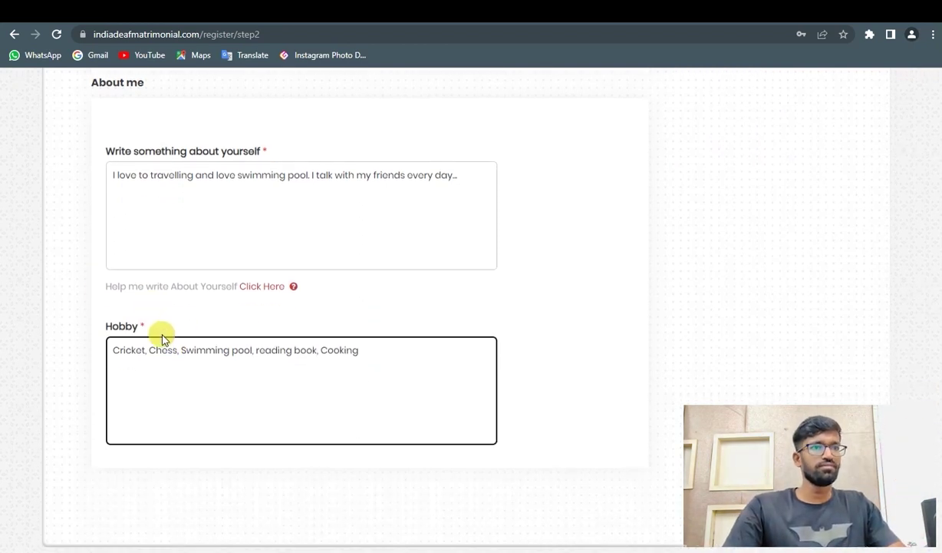
pyautogui.scroll(5, 610, 277)
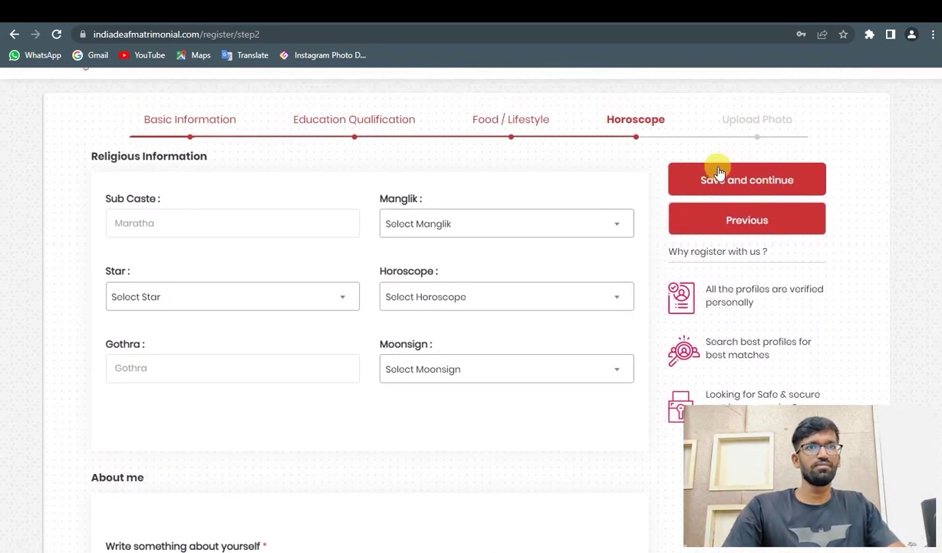
pyautogui.click(729, 181)
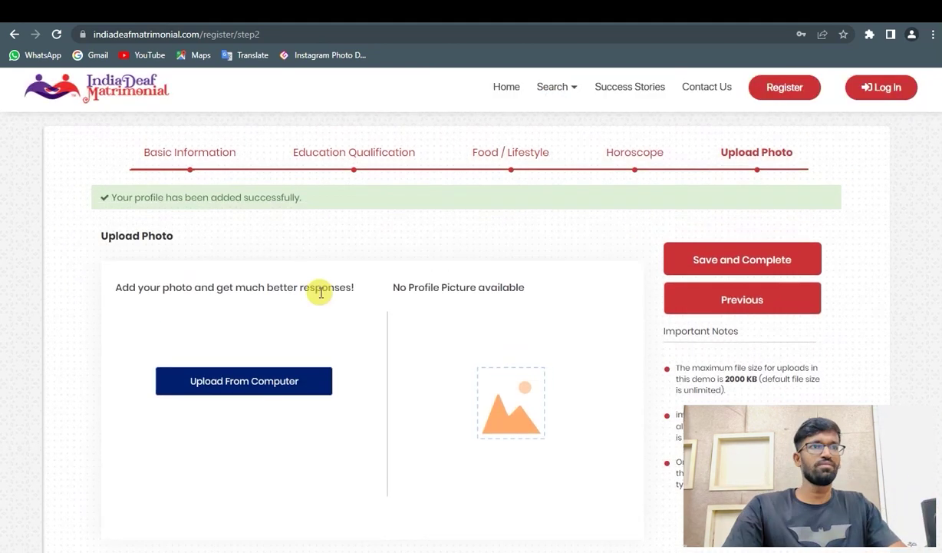
# - Pick a photo from the computer, zoom it out and shift it within the crop frame
pyautogui.click(250, 384)
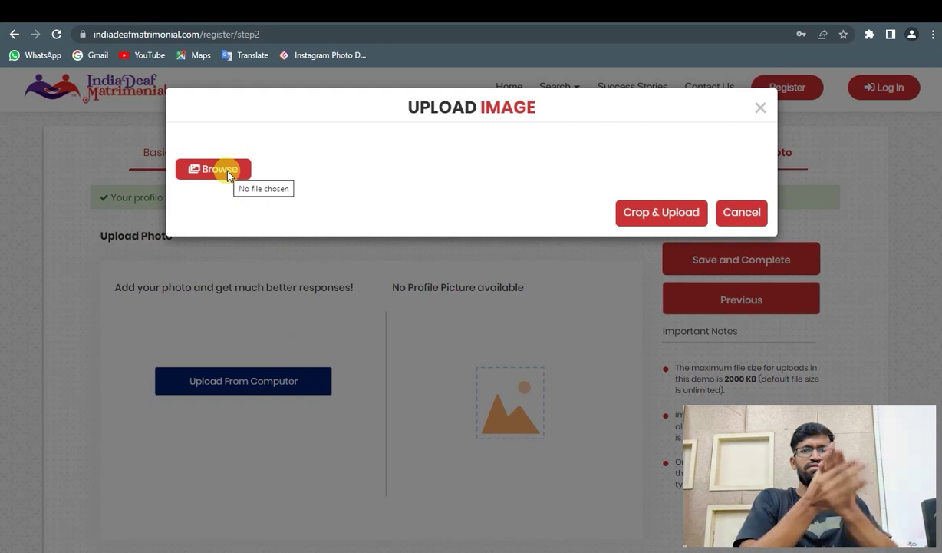
pyautogui.click(218, 169)
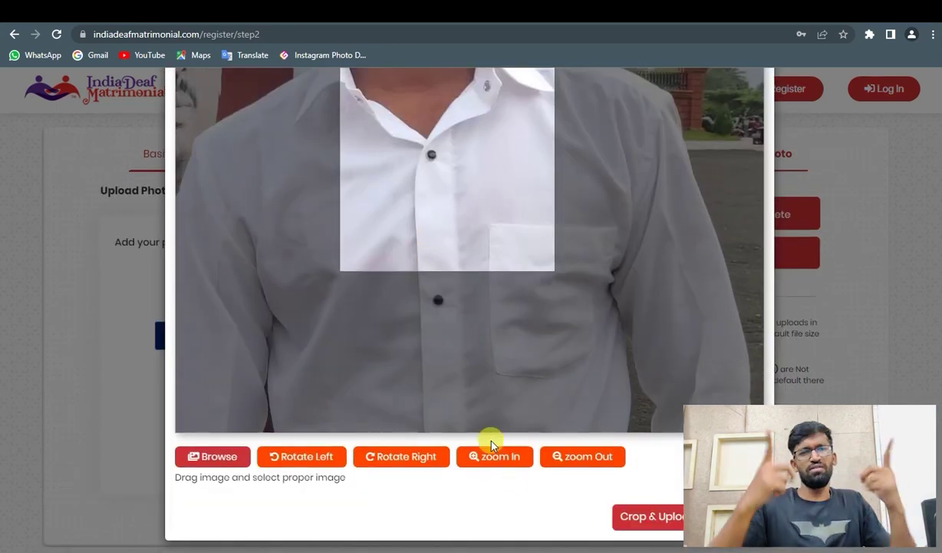
pyautogui.click(568, 457)
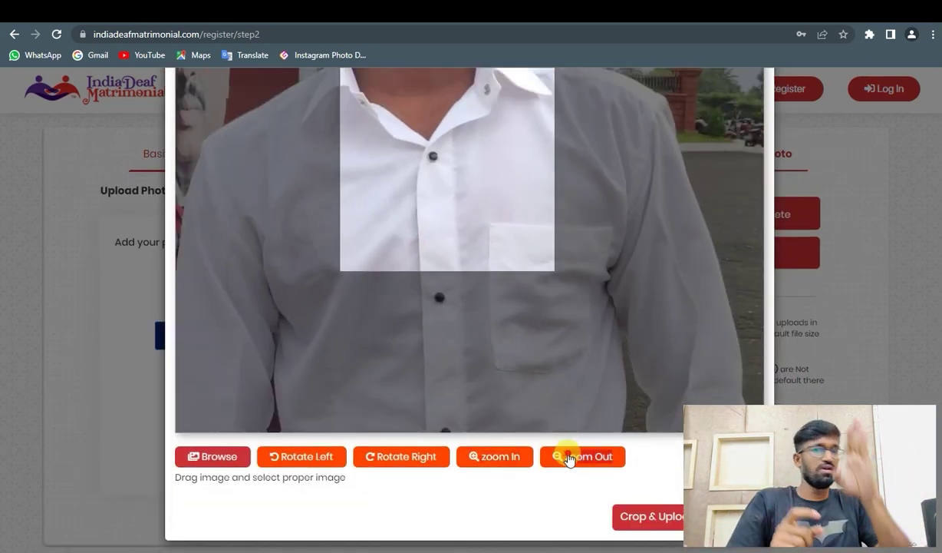
pyautogui.click(569, 458)
pyautogui.click(569, 458)
pyautogui.click(566, 457)
pyautogui.scroll(2, 483, 307)
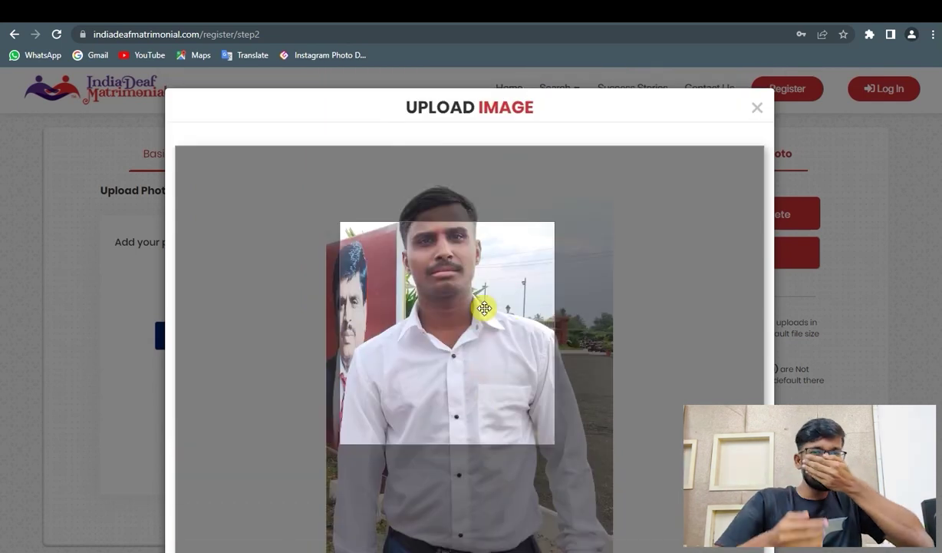
pyautogui.scroll(-2, 564, 422)
pyautogui.click(583, 500)
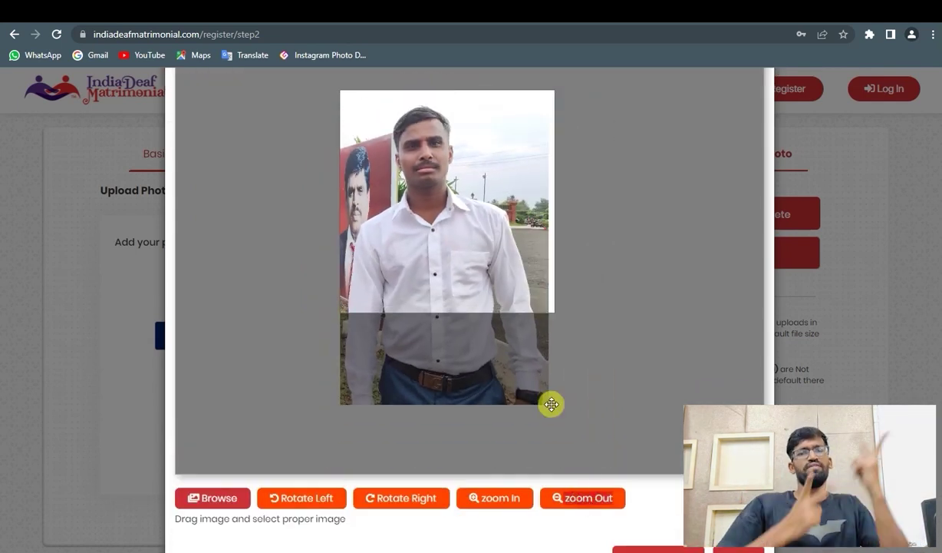
pyautogui.moveTo(434, 203); pyautogui.dragTo(466, 216)
# - Fine-tune the zoom and position so head and torso fit, then crop and upload
pyautogui.click(484, 494)
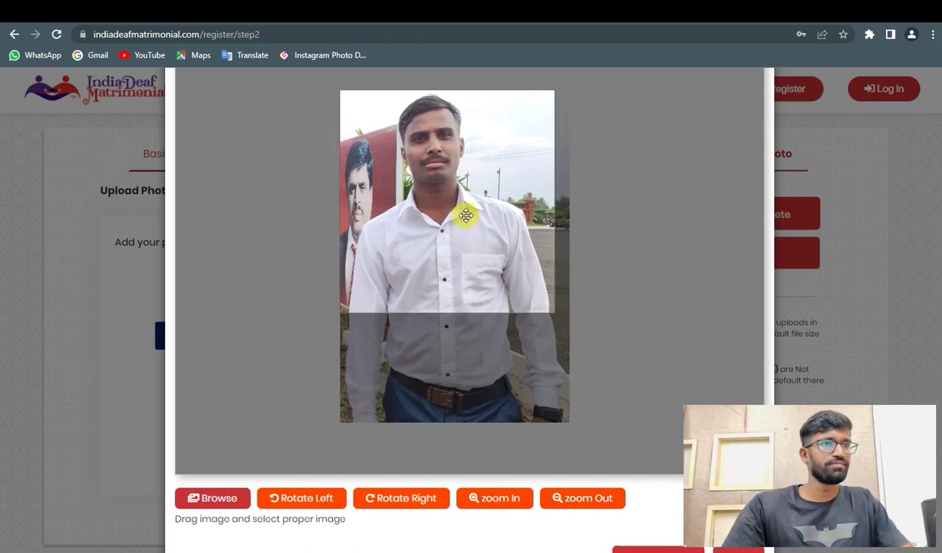
pyautogui.click(397, 497)
pyautogui.click(396, 497)
pyautogui.click(397, 498)
pyautogui.click(397, 498)
pyautogui.moveTo(448, 151); pyautogui.dragTo(471, 189)
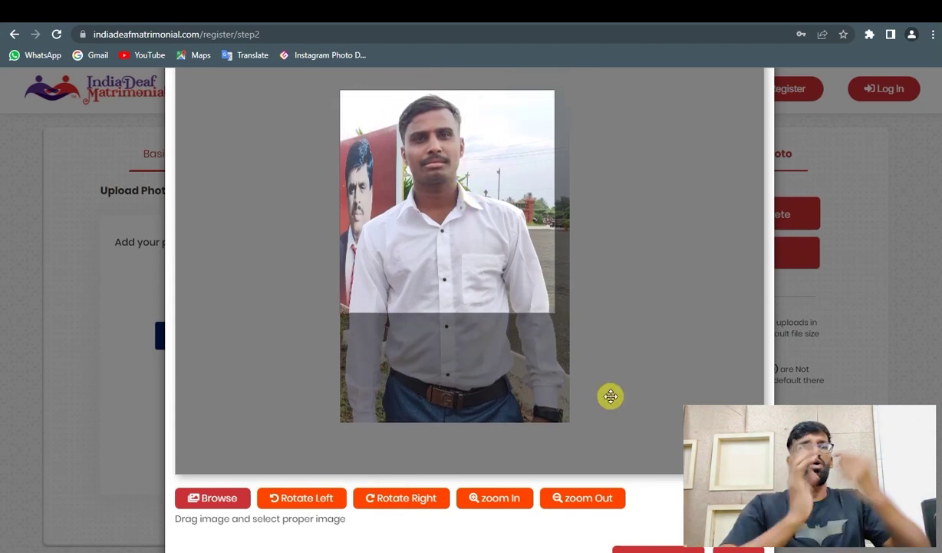
pyautogui.scroll(-2, 610, 395)
pyautogui.click(657, 514)
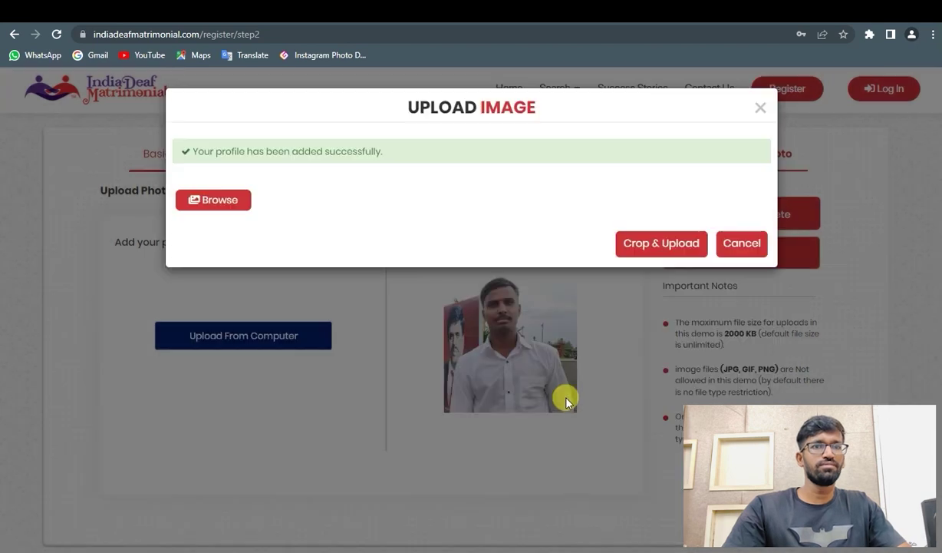
# - Cancel the photo upload dialog, save and complete registration, then go to the Log In page
pyautogui.click(744, 245)
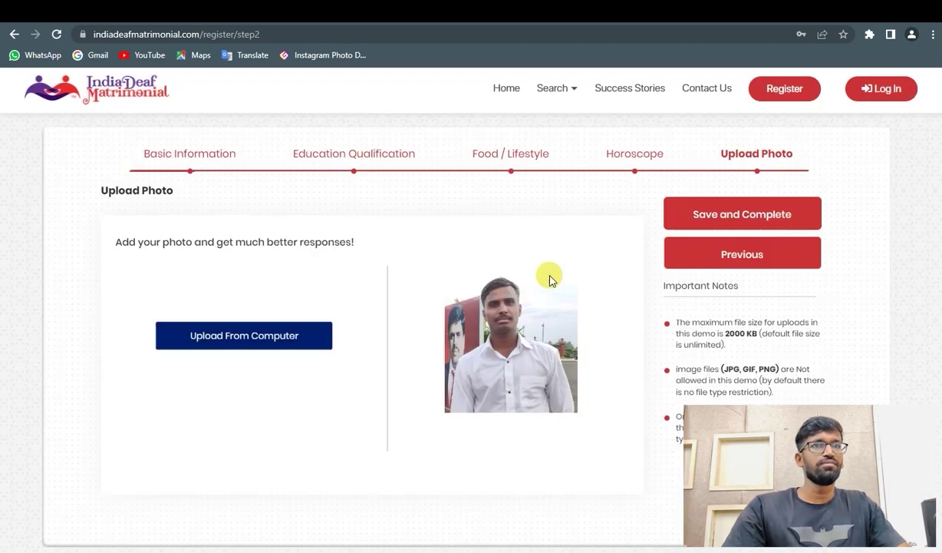
pyautogui.click(774, 217)
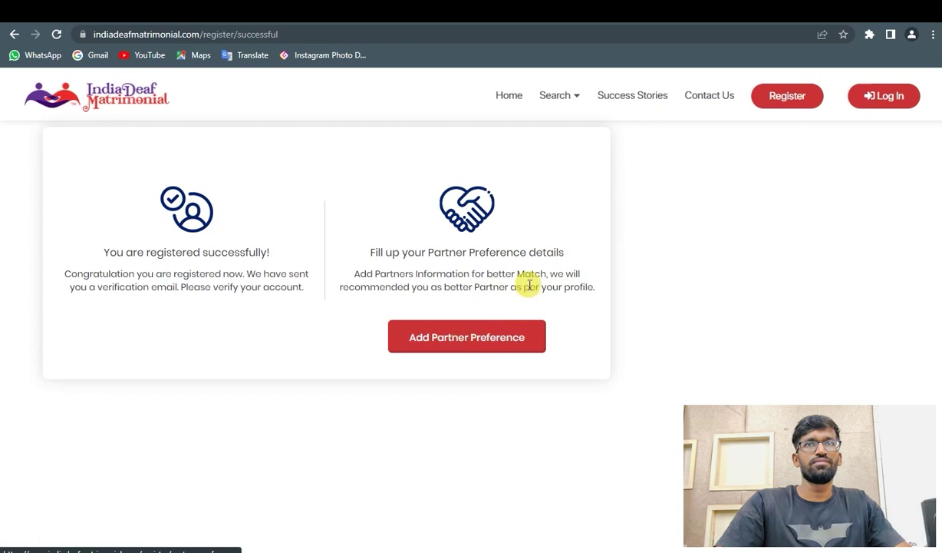
pyautogui.click(890, 95)
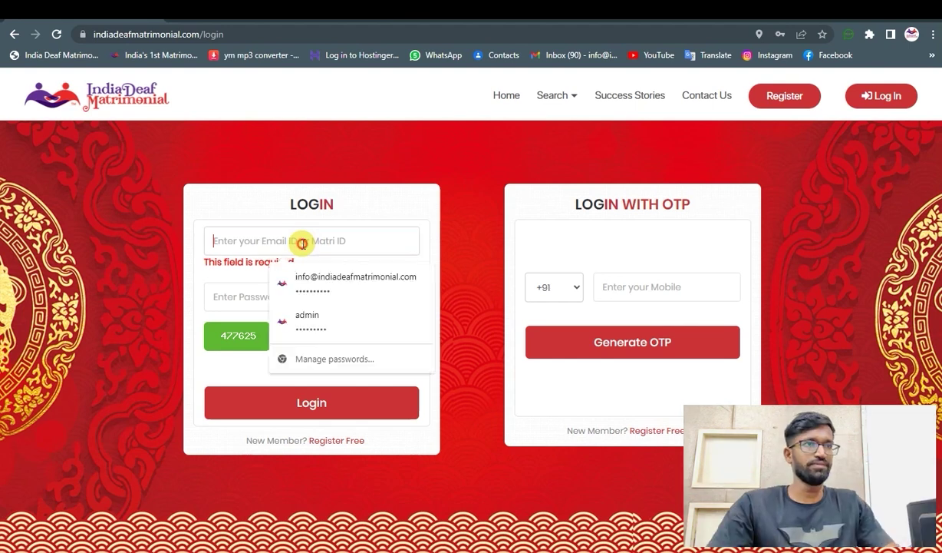
# - Attempt login with the new account's e-mail, password and captcha, and select the 'account under review' error
pyautogui.press('Tab')
pyautogui.write('**********')
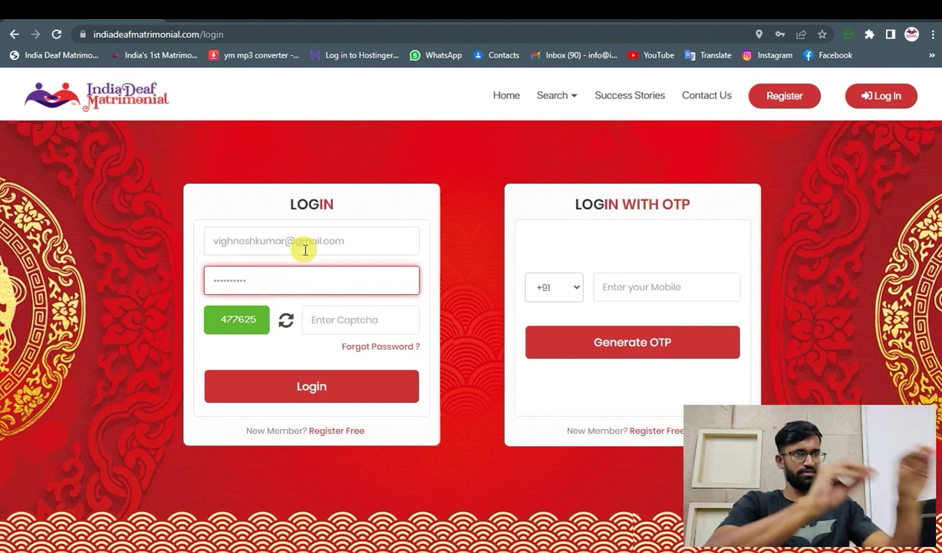
pyautogui.click(369, 320)
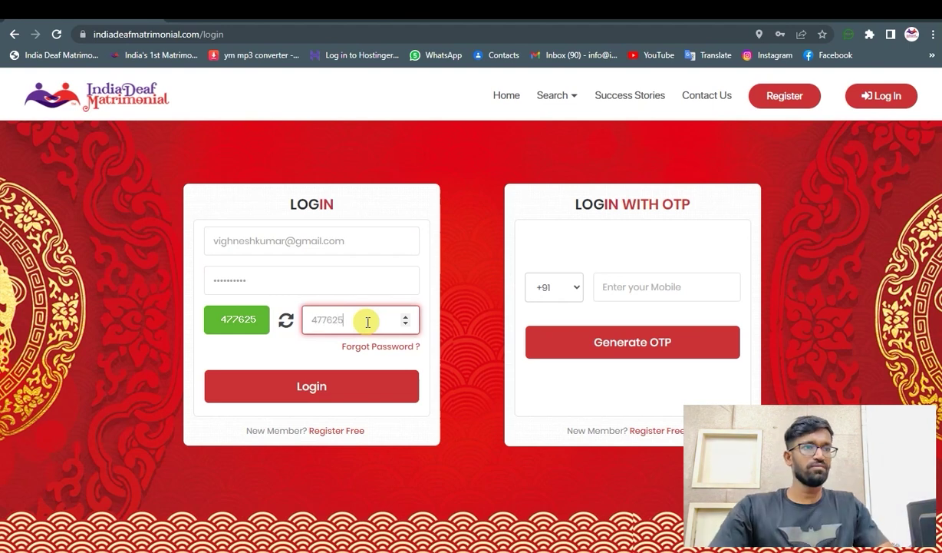
pyautogui.click(326, 386)
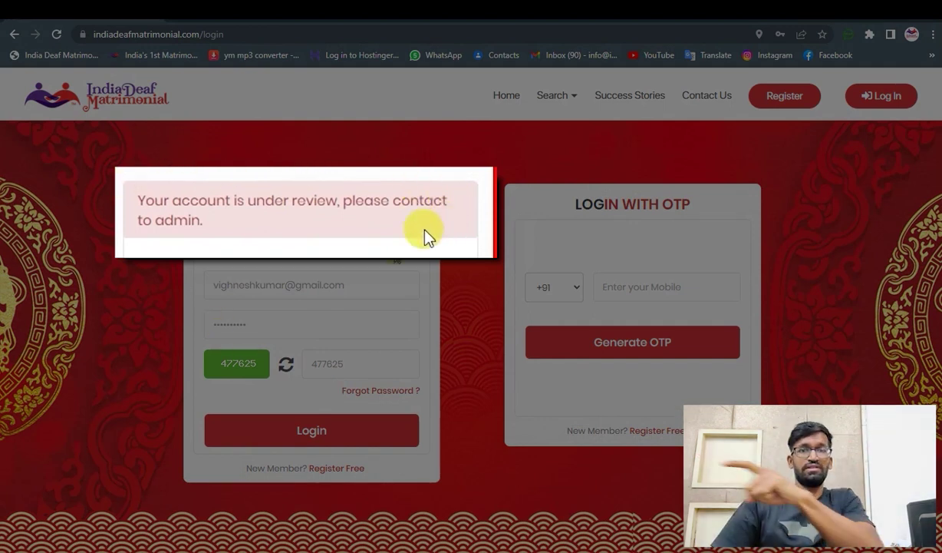
pyautogui.moveTo(137, 203); pyautogui.dragTo(239, 229)
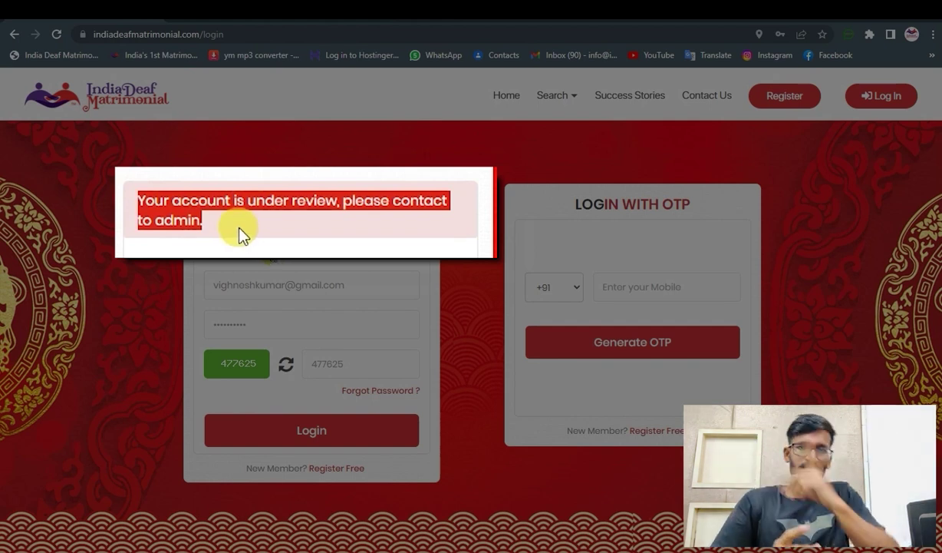
pyautogui.rightClick(240, 225)
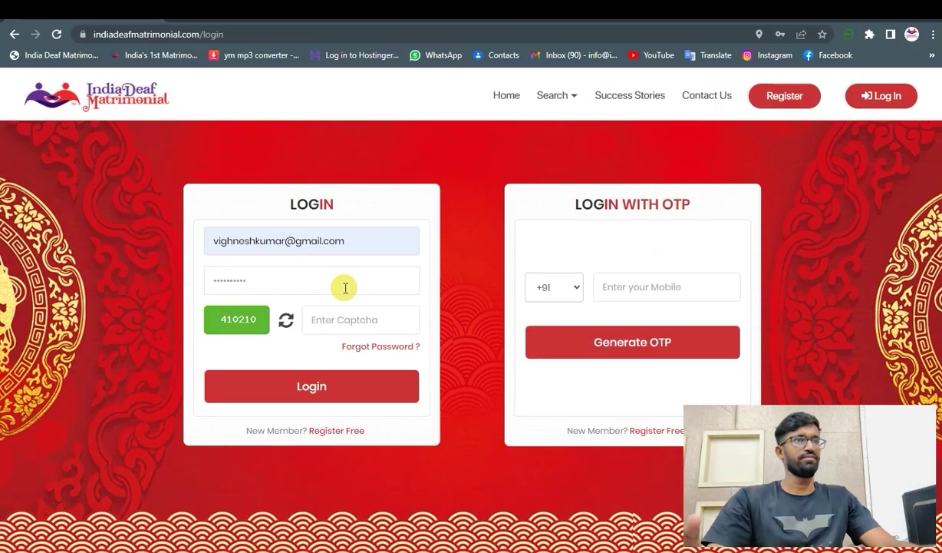
# - Log in with the fresh captcha and review the My Profile page showing 51% complete
pyautogui.click(285, 279)
pyautogui.click(341, 313)
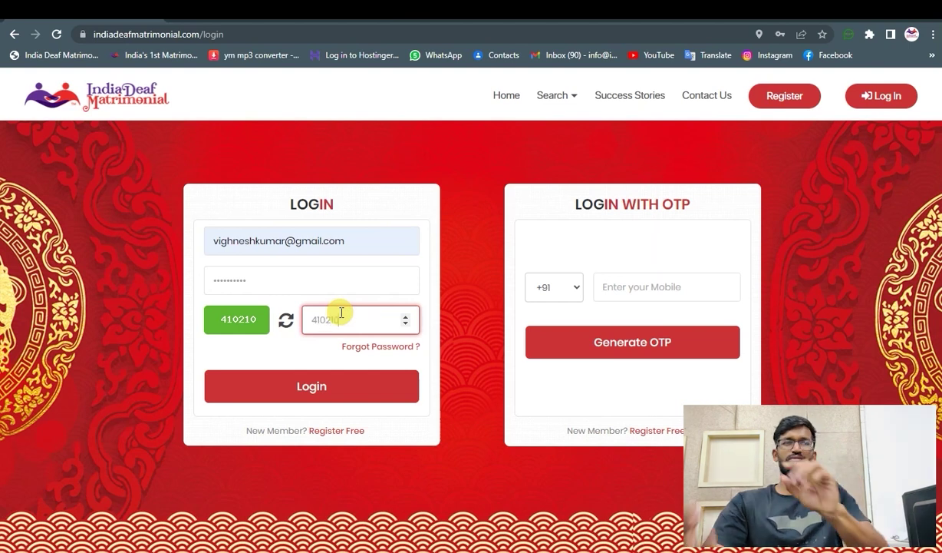
pyautogui.click(311, 386)
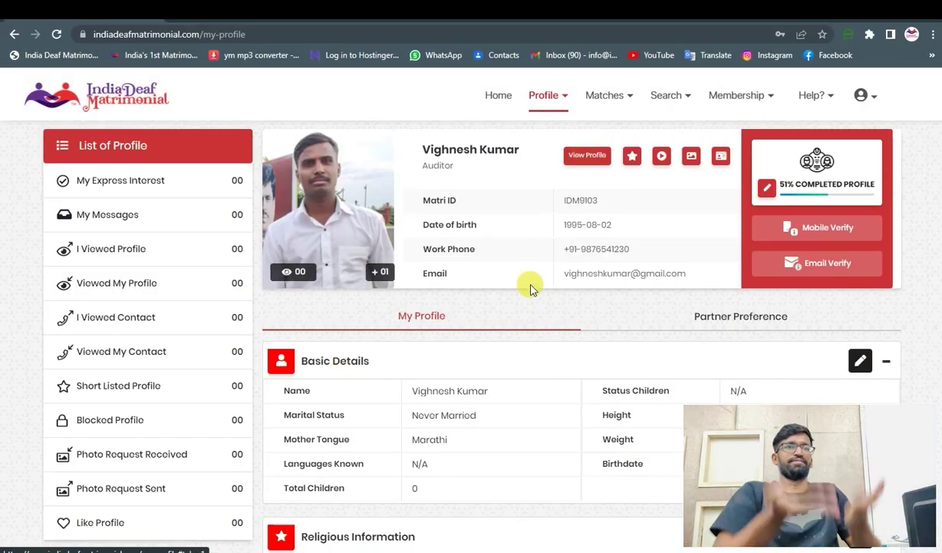
pyautogui.scroll(-7, 500, 303)
pyautogui.scroll(-7, 500, 303)
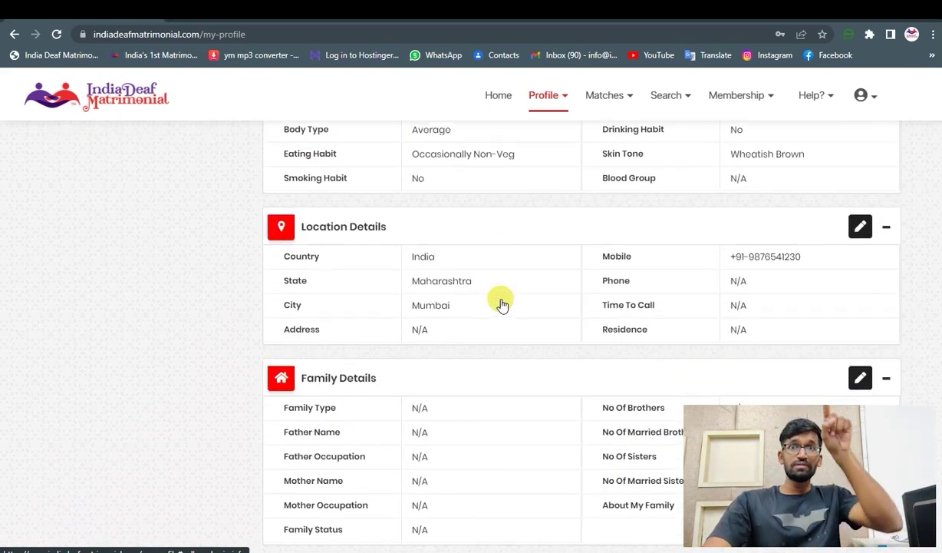
pyautogui.scroll(4, 500, 303)
pyautogui.scroll(10, 501, 303)
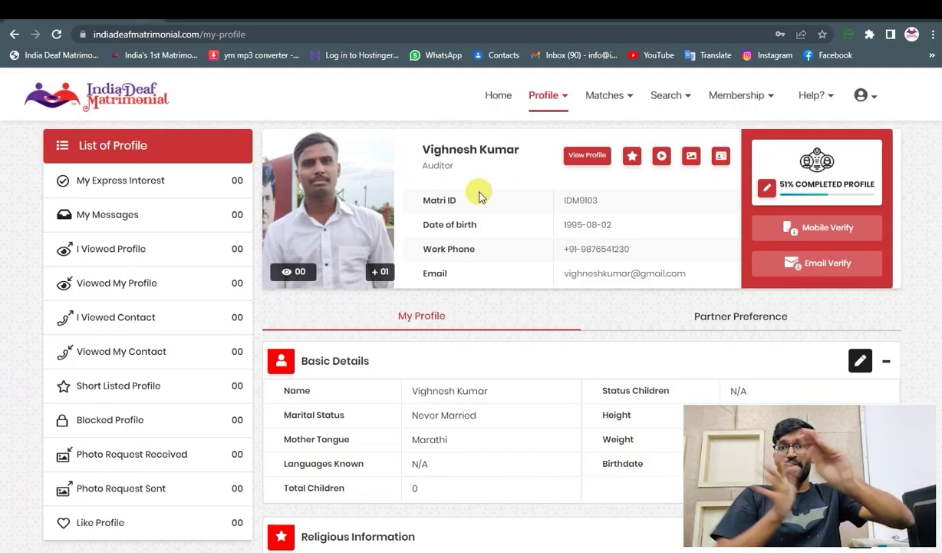
# - Compare the 3-month Basic, 6-month Premium and 12-month Gold plans, then pay for Basic INR
pyautogui.click(742, 99)
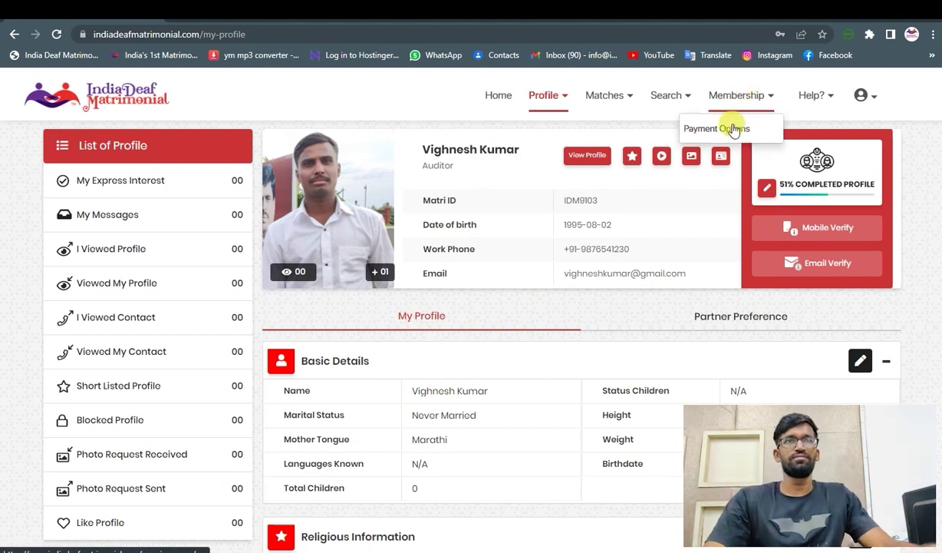
pyautogui.click(716, 129)
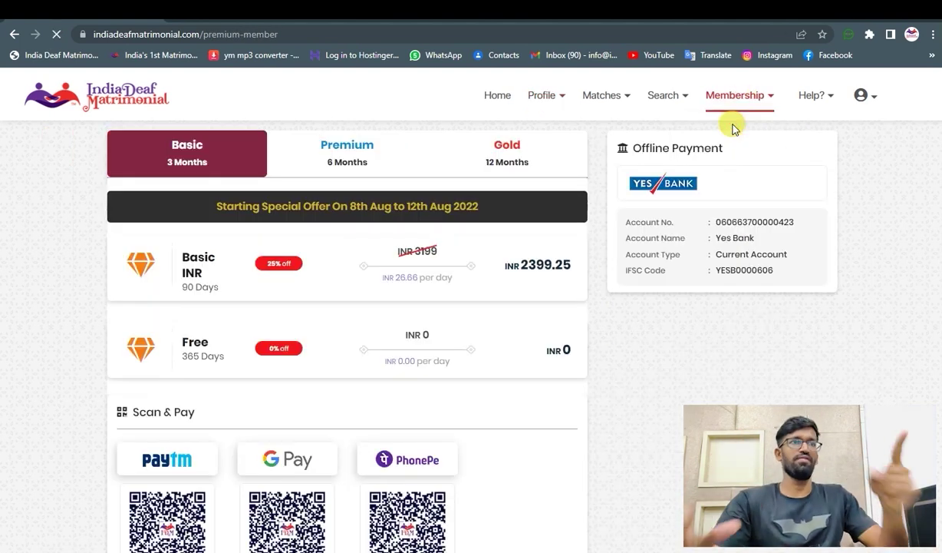
pyautogui.click(346, 269)
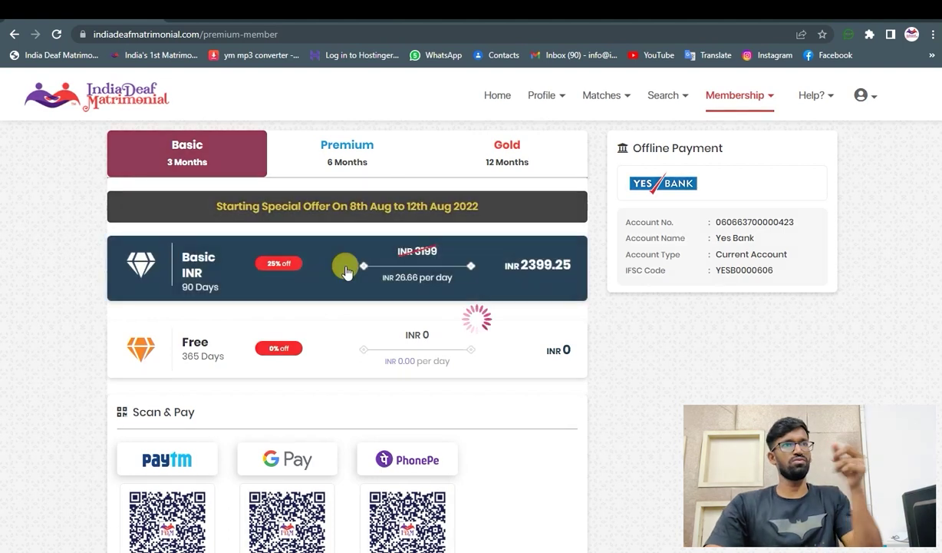
pyautogui.click(346, 161)
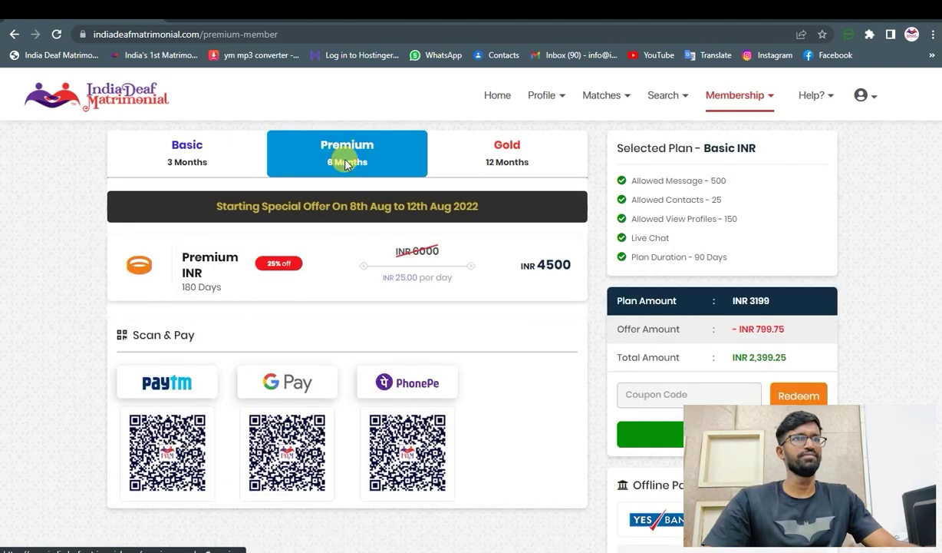
pyautogui.click(477, 157)
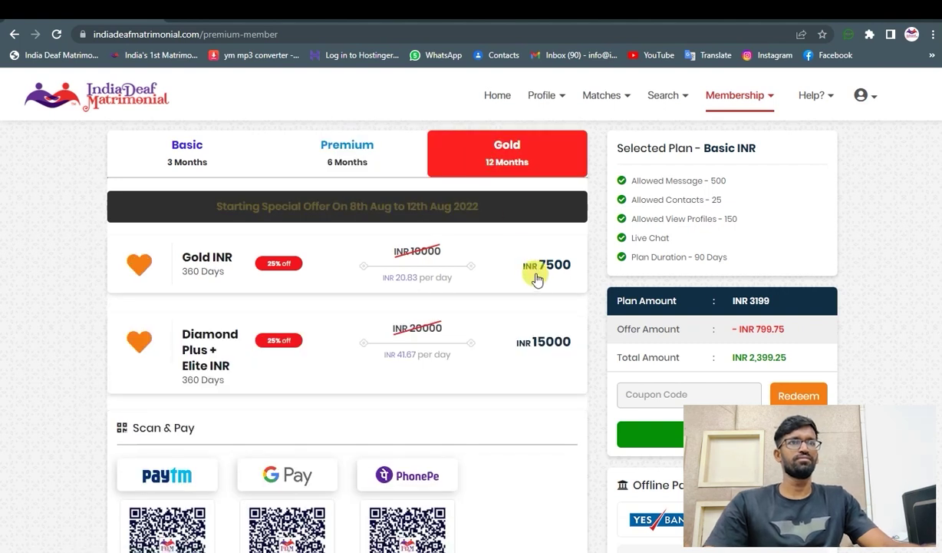
pyautogui.click(183, 138)
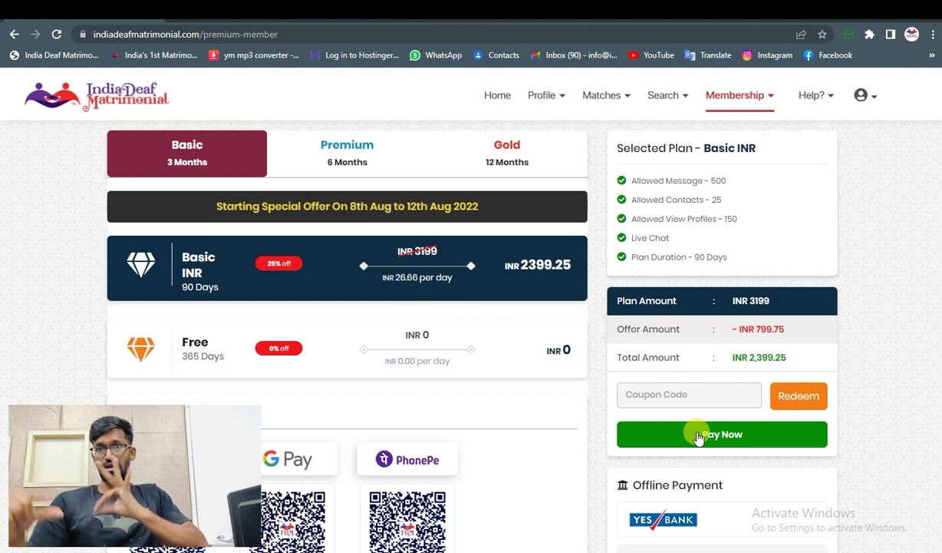
pyautogui.click(706, 435)
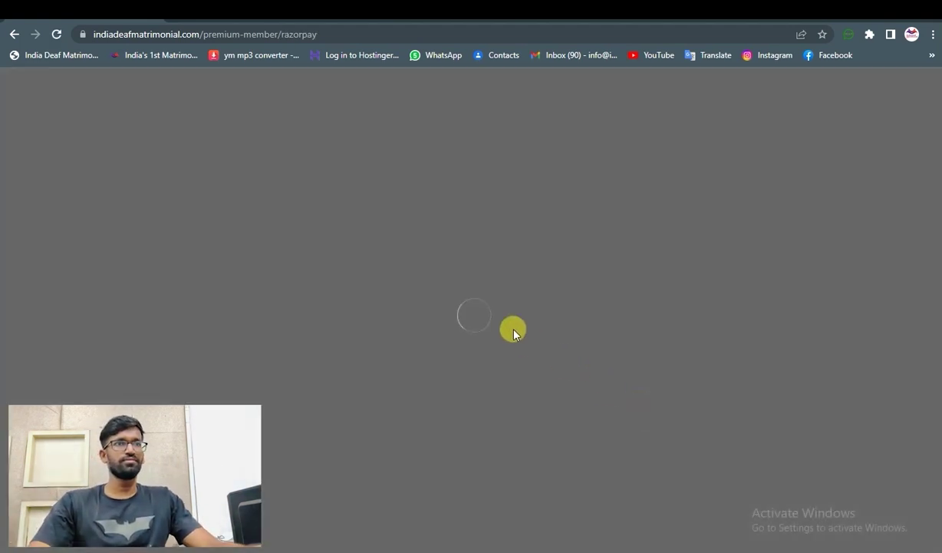
# - Fill in the Razorpay checkout phone number and account e-mail, then proceed
pyautogui.click(471, 254)
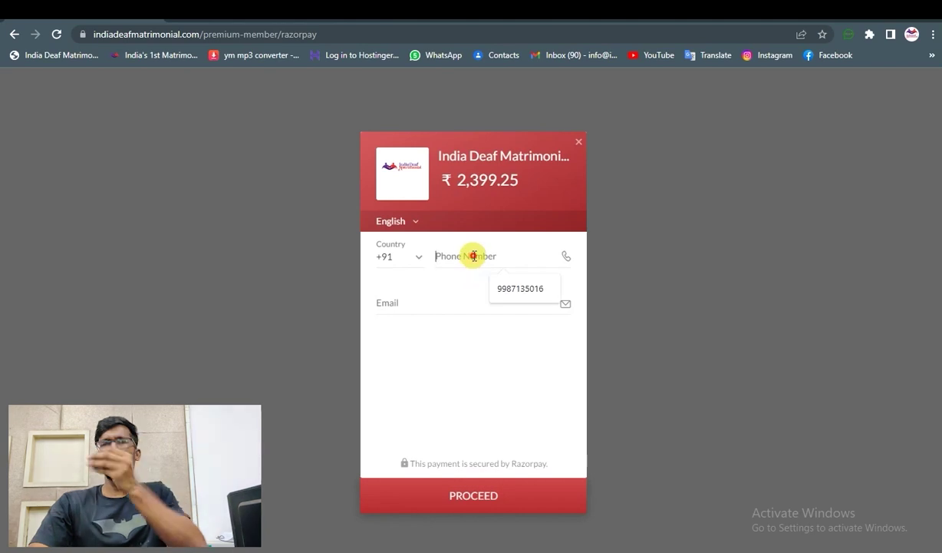
pyautogui.click(526, 289)
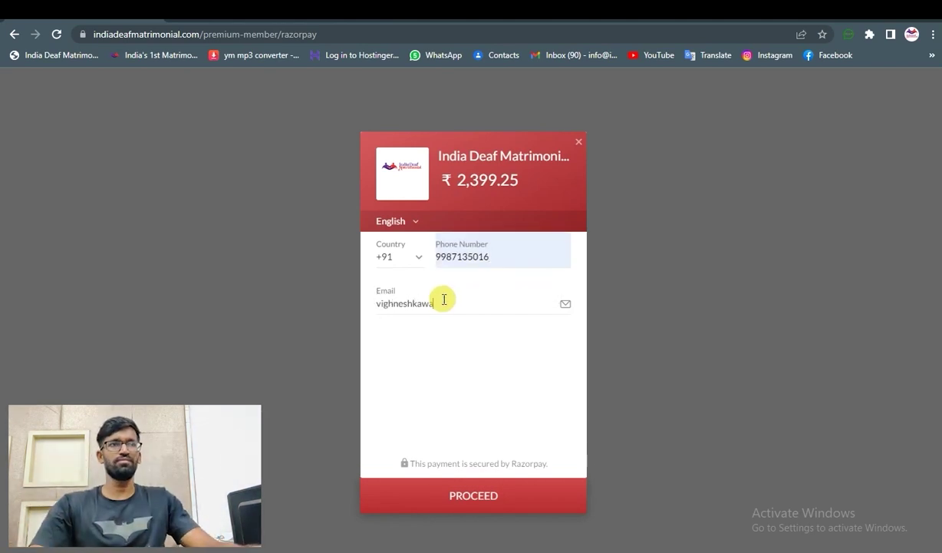
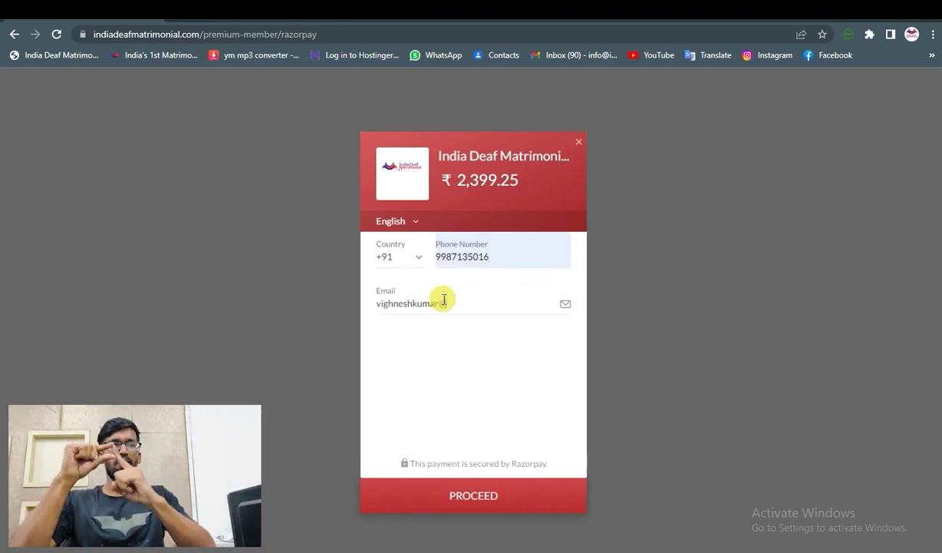
pyautogui.click(510, 498)
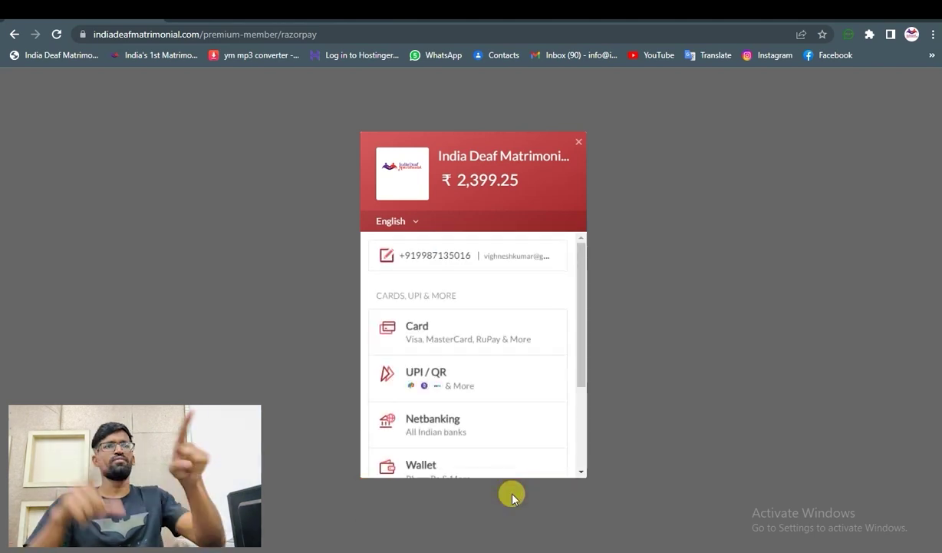
# - Generate a UPI QR code, then cancel that payment and return to the payment methods
pyautogui.scroll(-2, 453, 338)
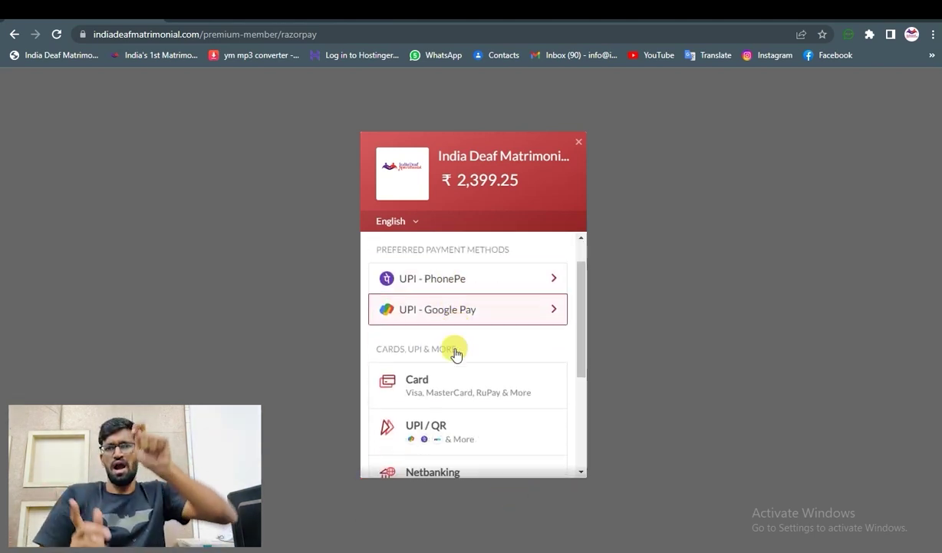
pyautogui.click(461, 408)
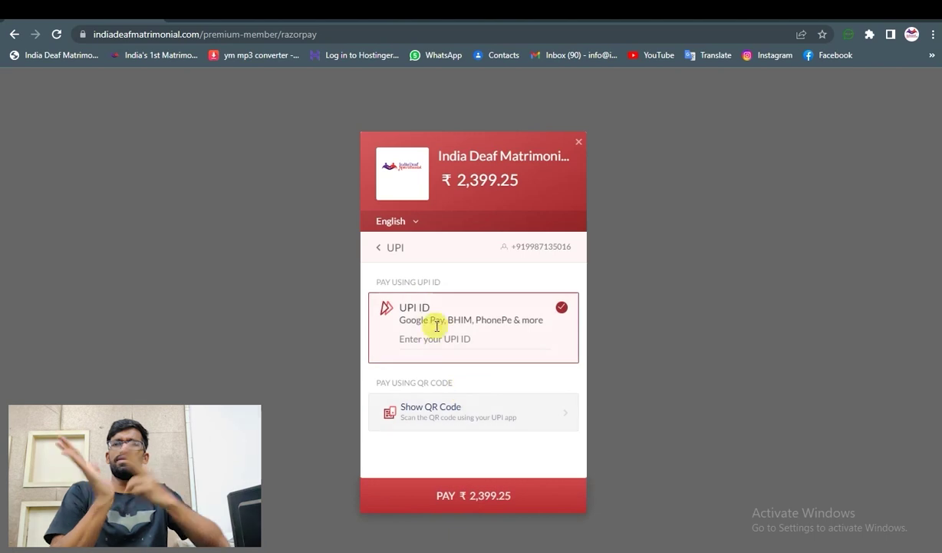
pyautogui.click(451, 407)
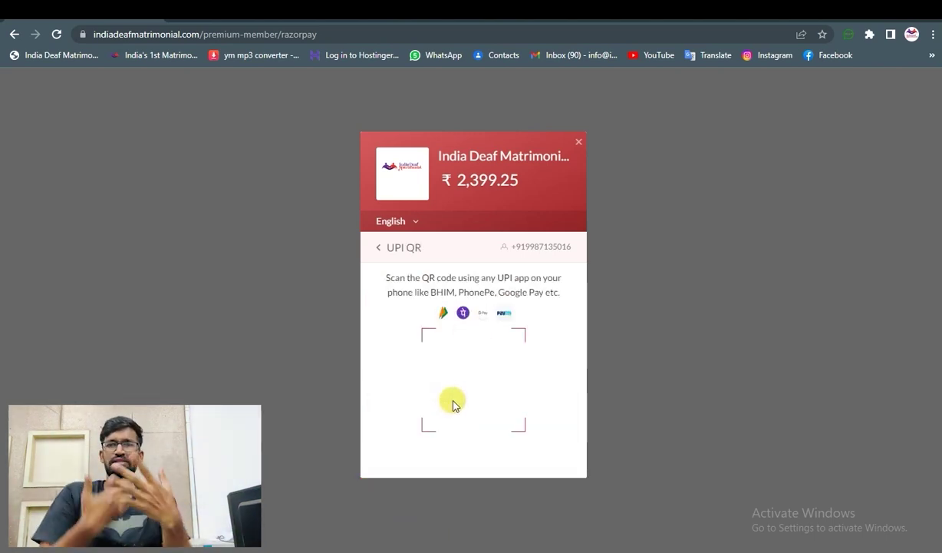
pyautogui.click(393, 246)
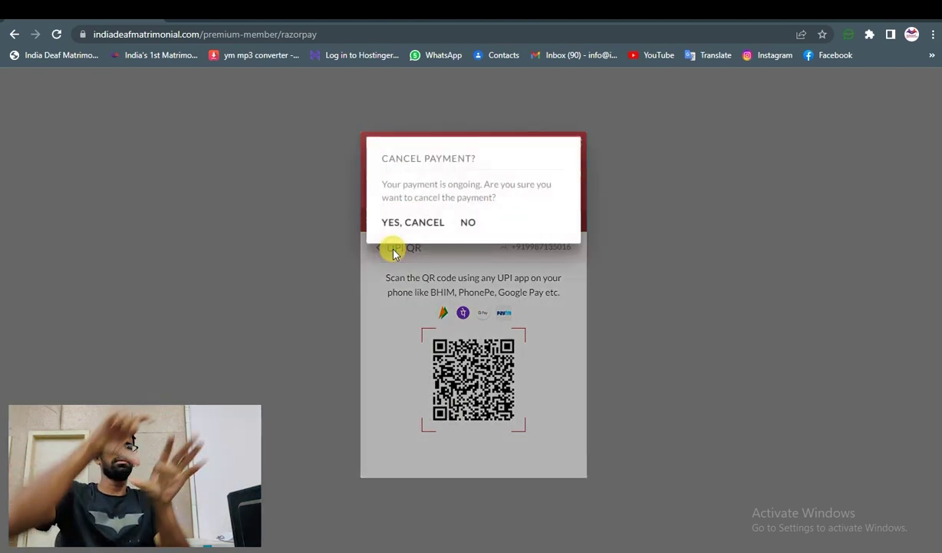
pyautogui.click(421, 224)
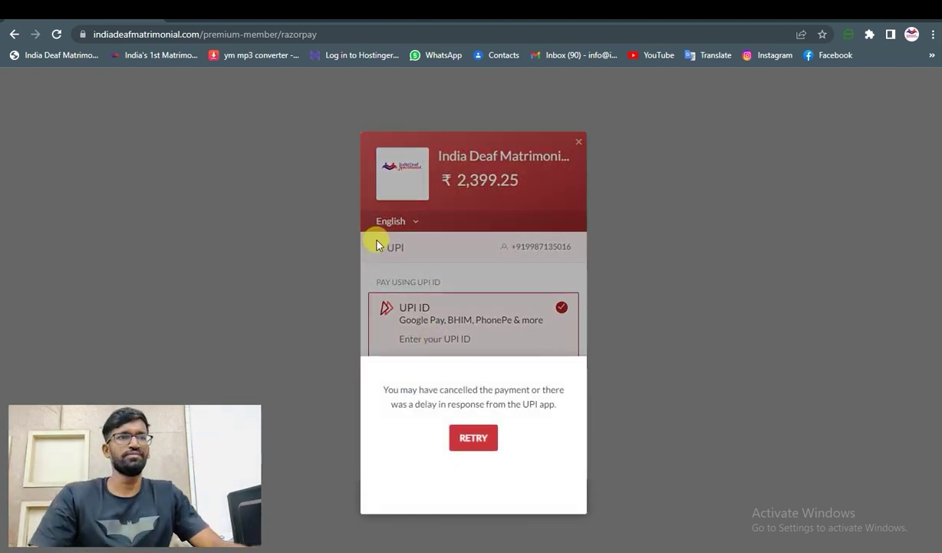
pyautogui.click(472, 452)
pyautogui.click(380, 247)
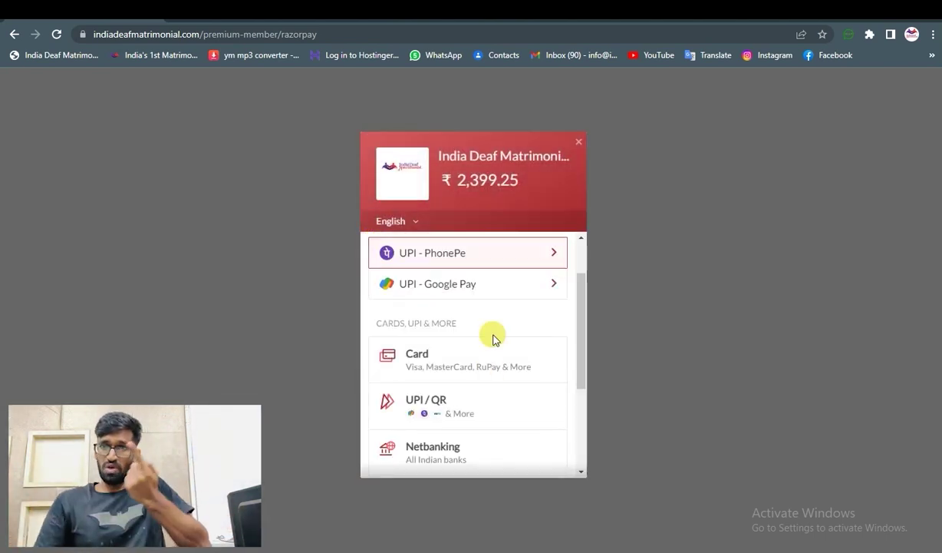
pyautogui.scroll(-2, 453, 393)
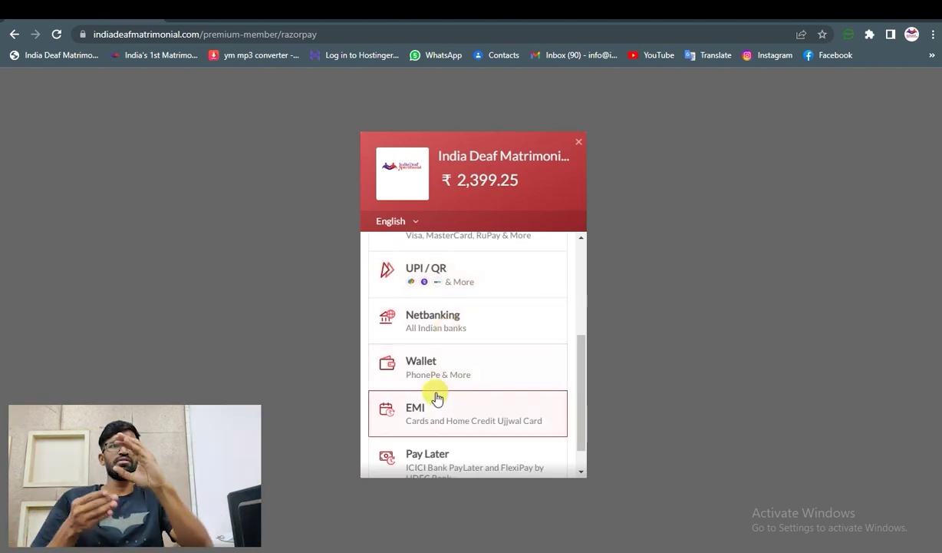
pyautogui.scroll(2, 454, 382)
# - Choose card payment with a new card, leave its fields empty, and sign back in
pyautogui.click(440, 294)
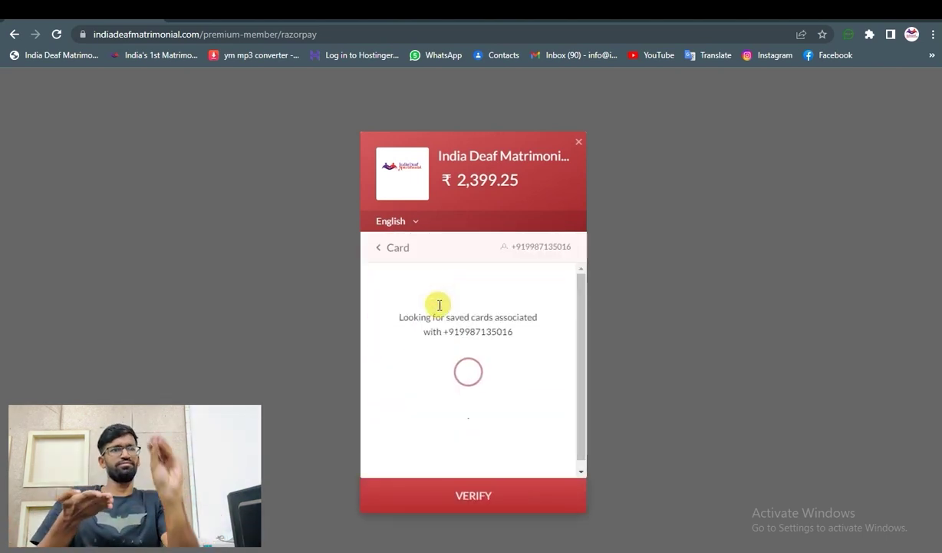
pyautogui.click(516, 406)
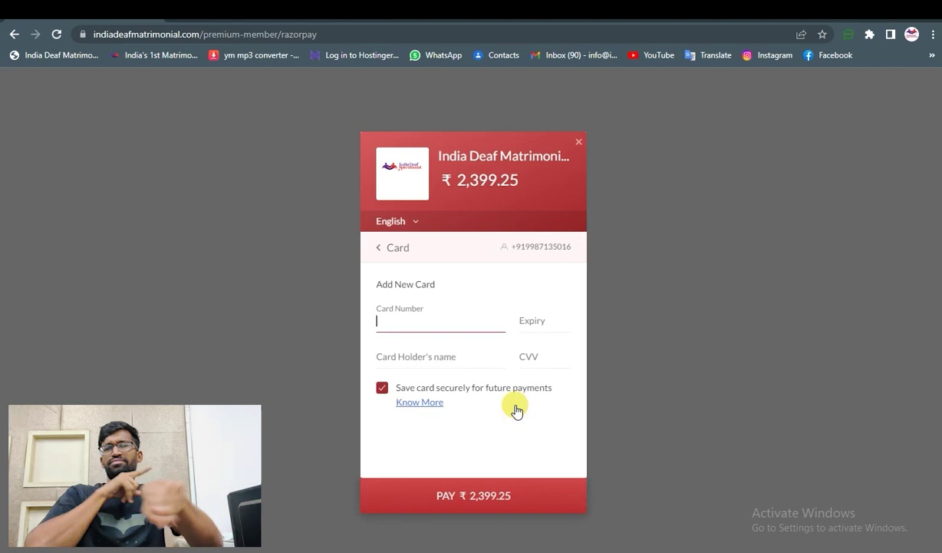
pyautogui.click(534, 322)
pyautogui.click(417, 359)
pyautogui.click(536, 359)
pyautogui.click(492, 444)
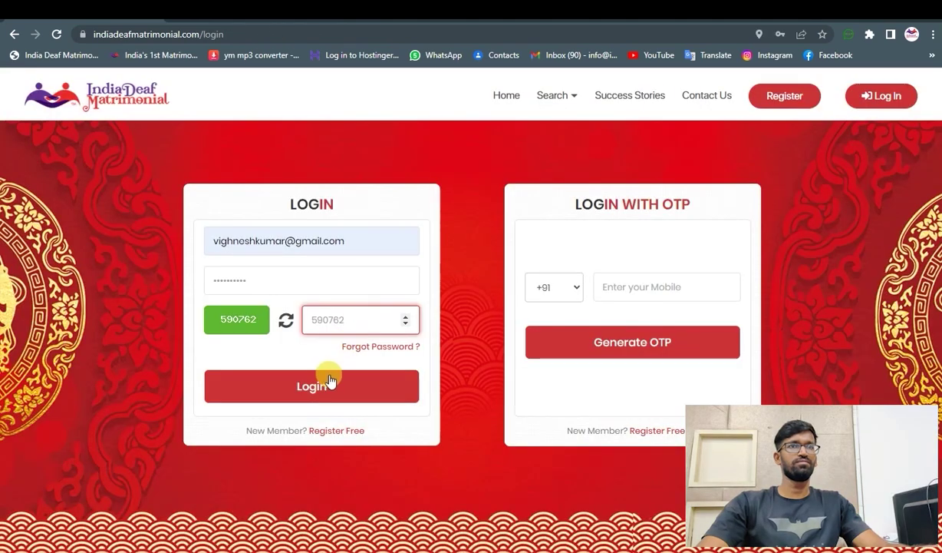
pyautogui.click(328, 382)
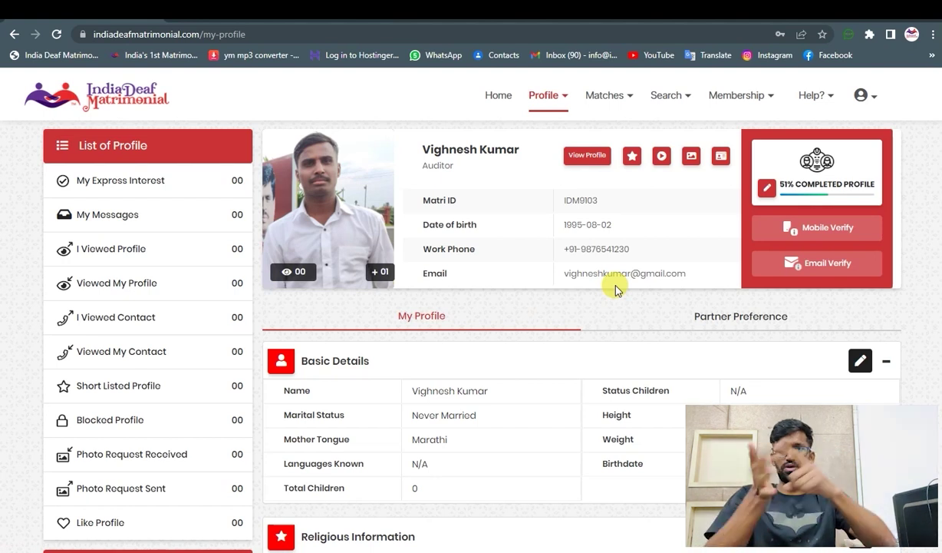
# - Open Membership > Current Plan and review the active 90-day Basic INR plan expiring November 7, 2022
pyautogui.click(739, 98)
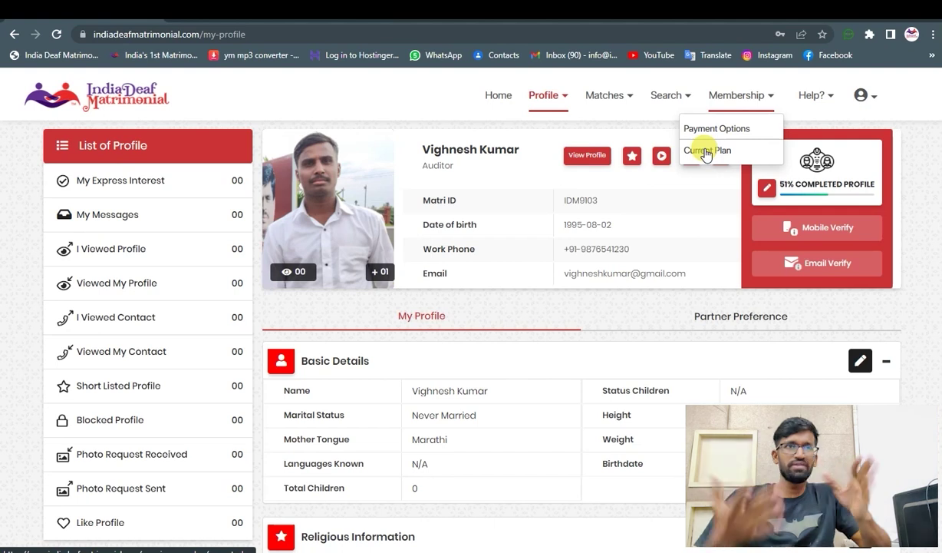
pyautogui.click(706, 151)
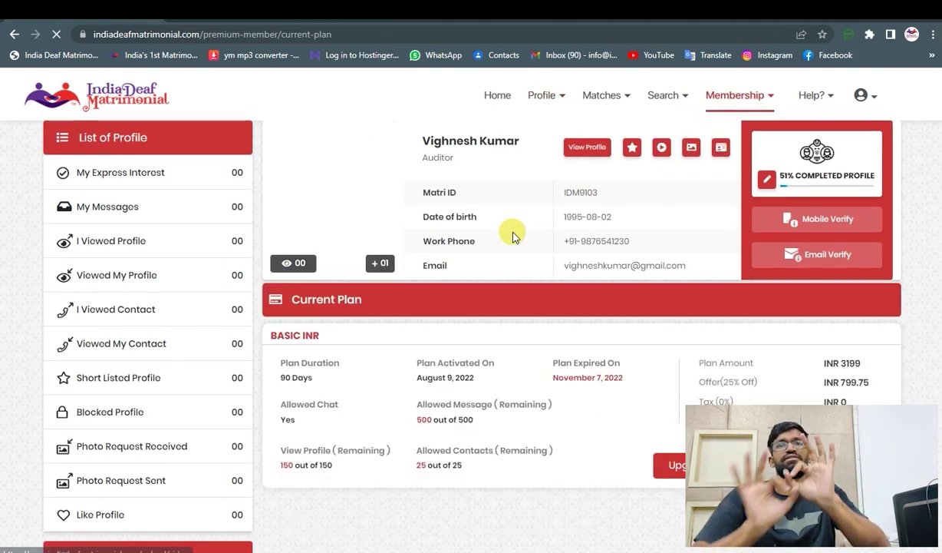
pyautogui.scroll(-2, 538, 236)
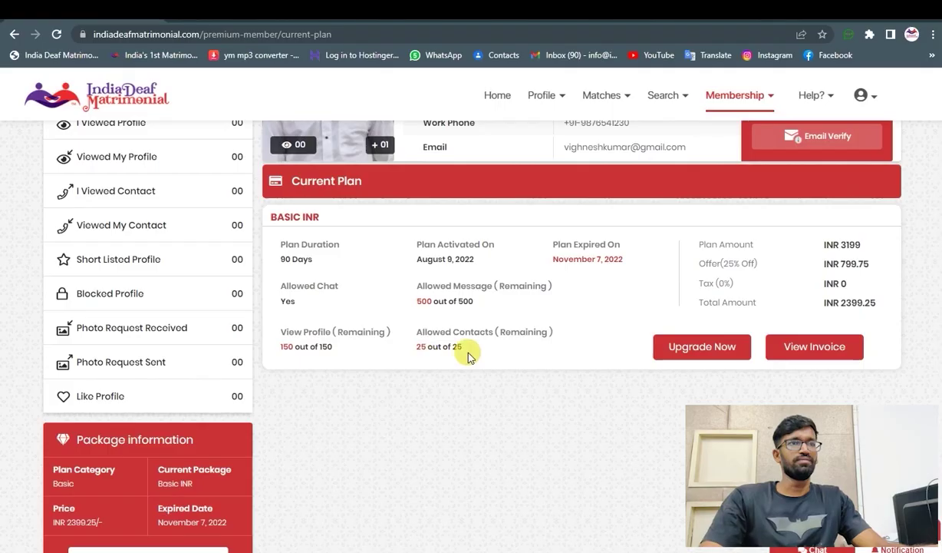
pyautogui.scroll(-3, 158, 389)
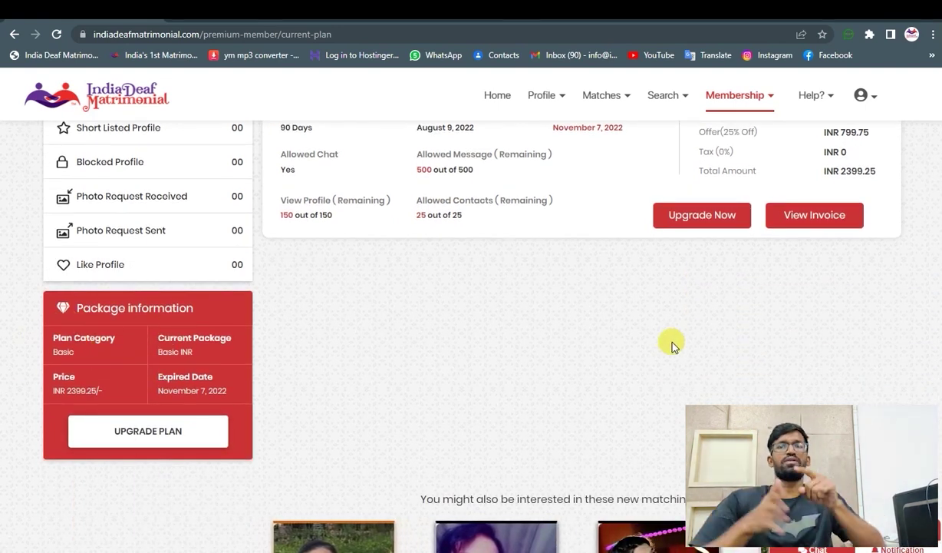
pyautogui.scroll(3, 670, 357)
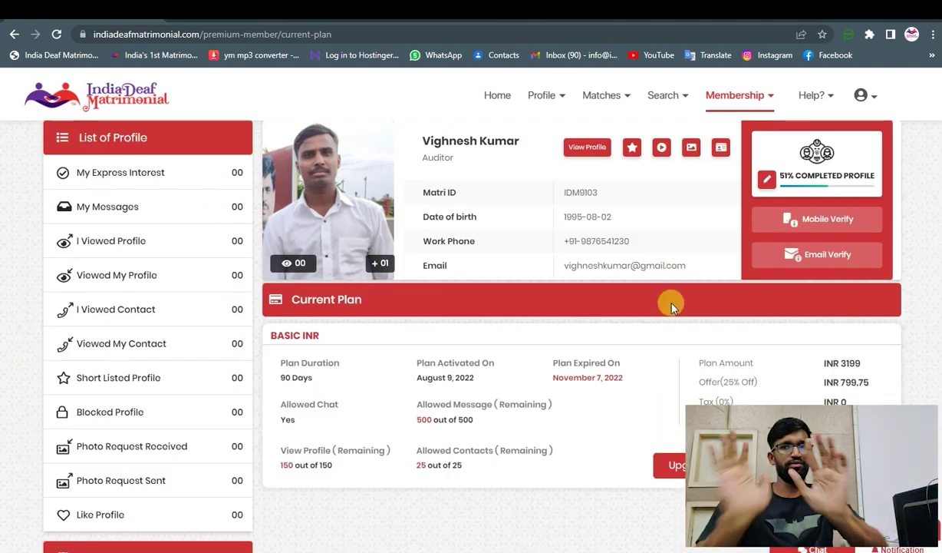
# - Show Matches > Recommended Matches and scroll through the listed profiles
pyautogui.click(600, 102)
pyautogui.click(605, 129)
pyautogui.scroll(-1, 538, 261)
pyautogui.scroll(-6, 549, 276)
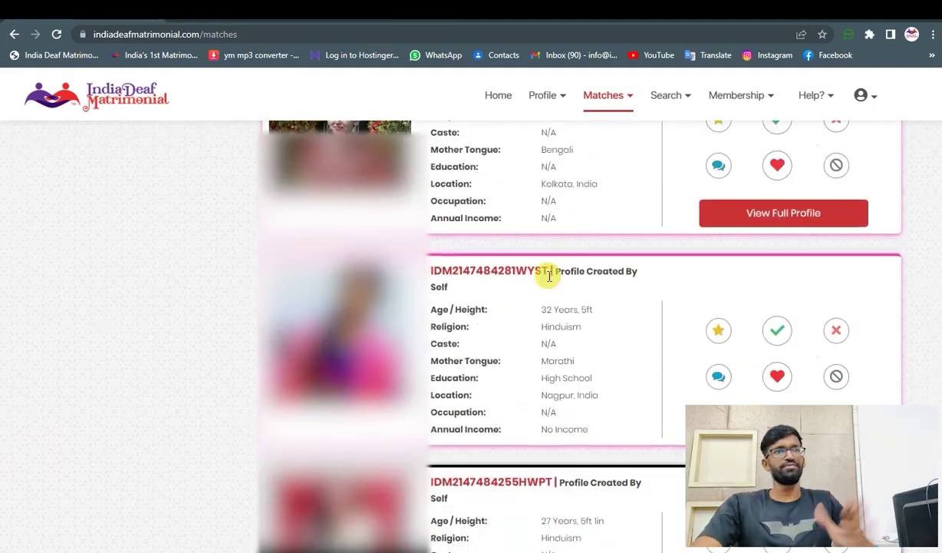
pyautogui.scroll(3, 548, 273)
pyautogui.scroll(-3, 548, 274)
pyautogui.scroll(8, 548, 273)
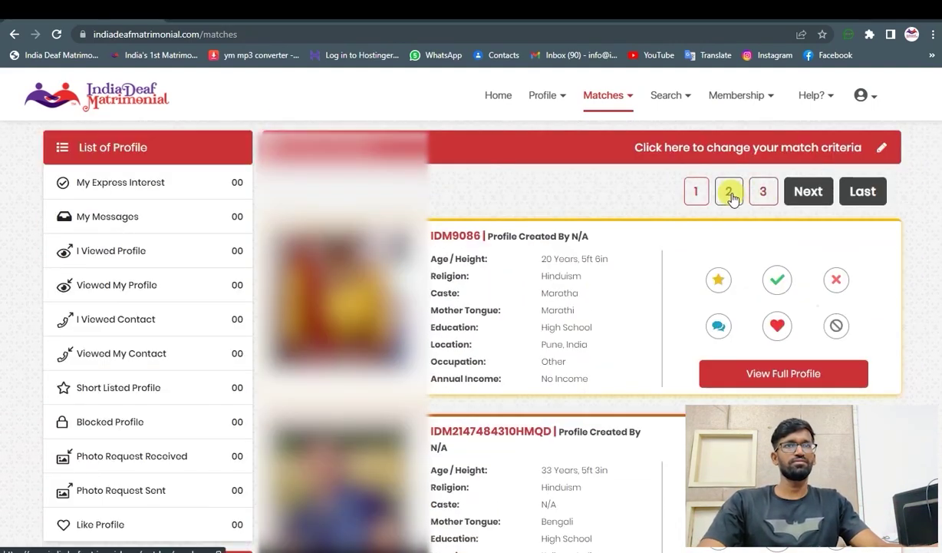
pyautogui.scroll(-8, 567, 303)
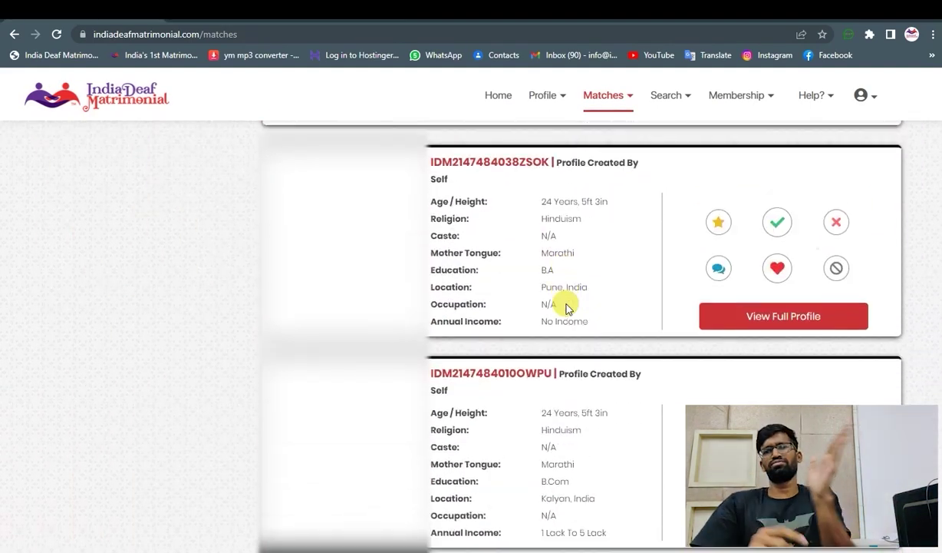
pyautogui.scroll(5, 567, 303)
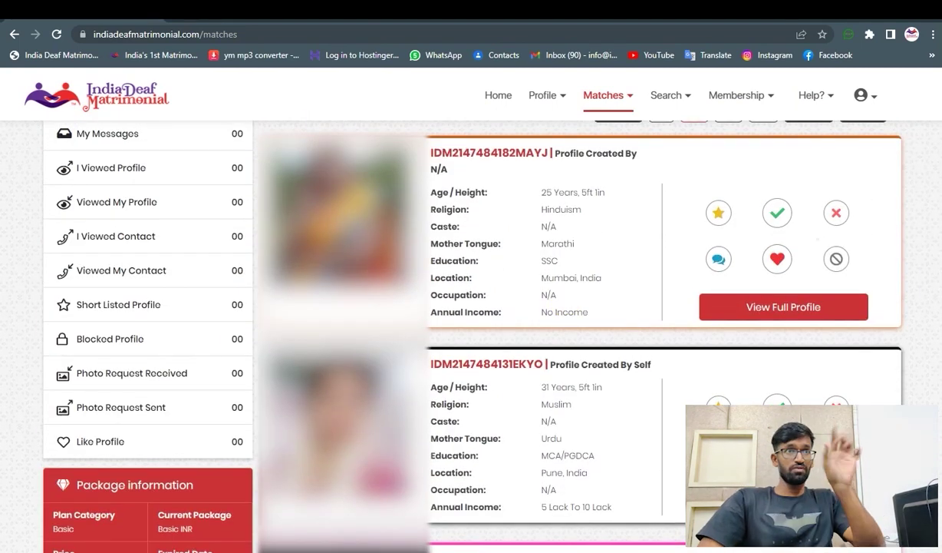
# - Open and look over the full profile of the 25-year-old Mumbai match
pyautogui.click(391, 204)
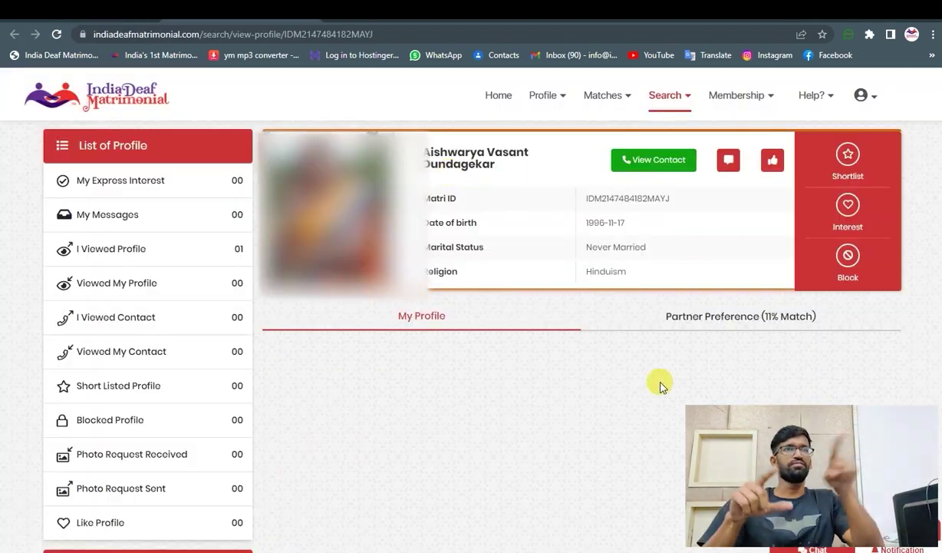
pyautogui.scroll(-5, 514, 276)
pyautogui.scroll(5, 514, 277)
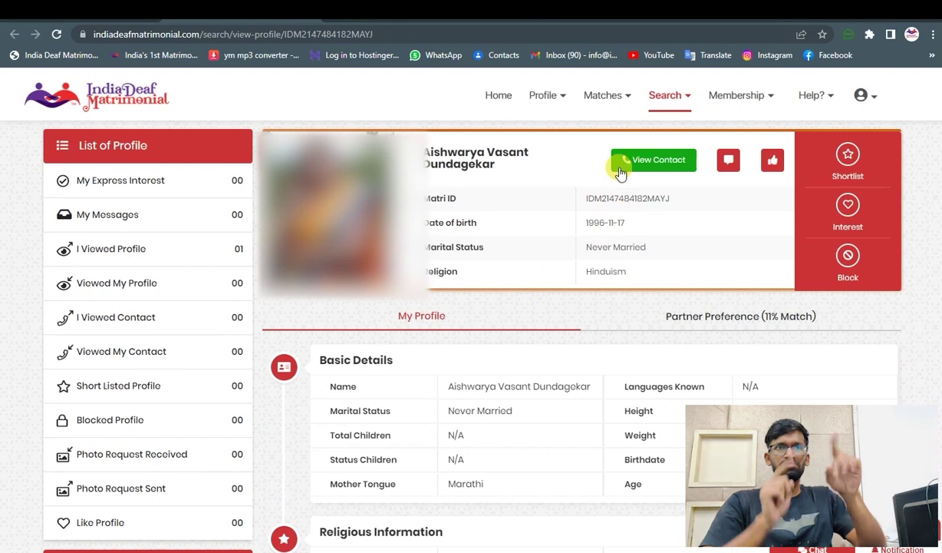